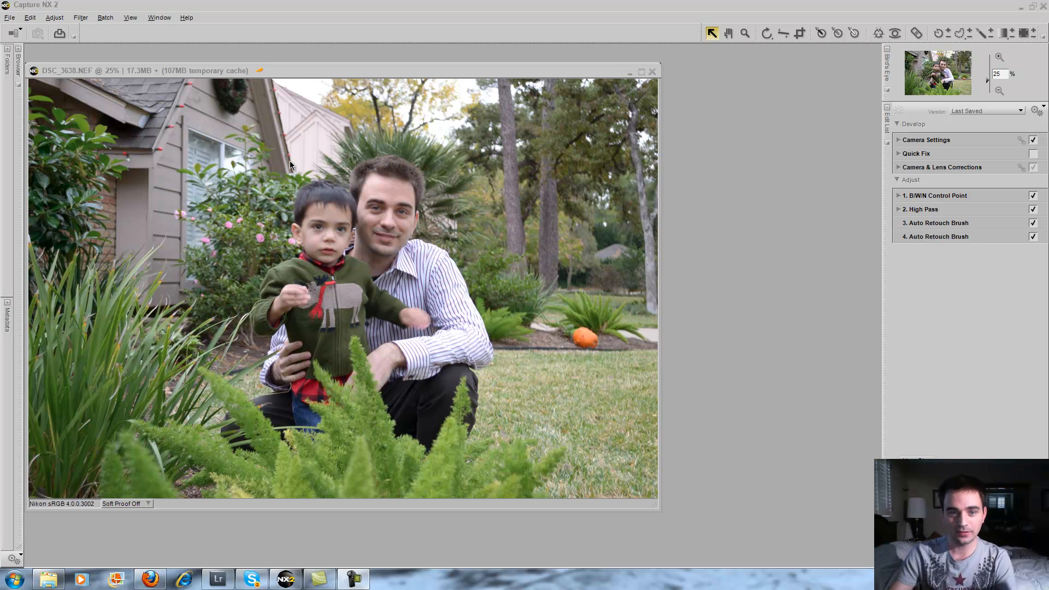
Maximize the DSC_3638.NEF window and add a Black and White Conversion as a new adjustment step for the photo.
{"action": "left_click", "coordinate": [642, 72]}
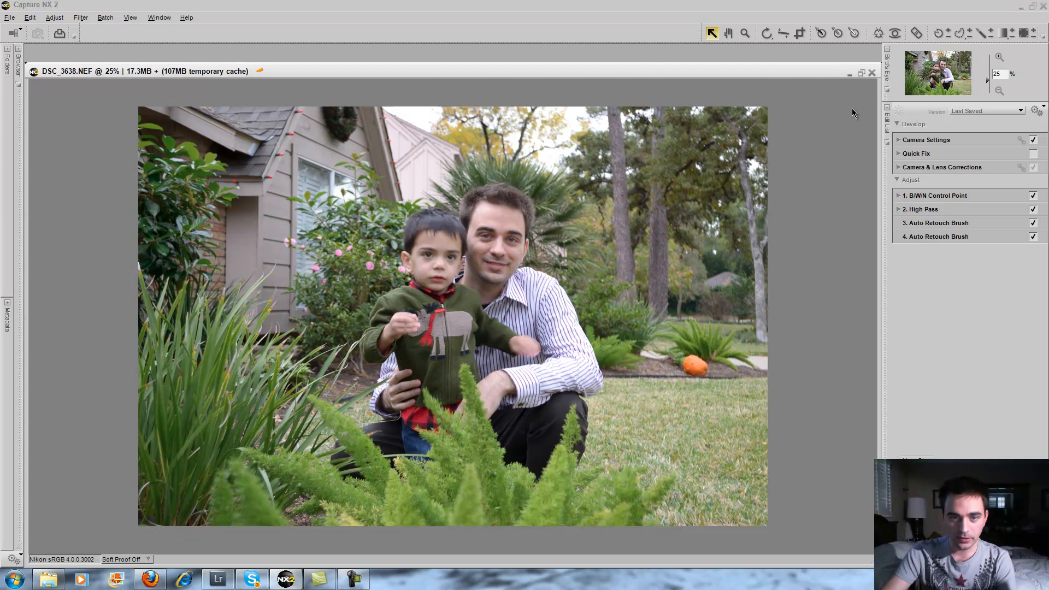
{"action": "left_click", "coordinate": [898, 154]}
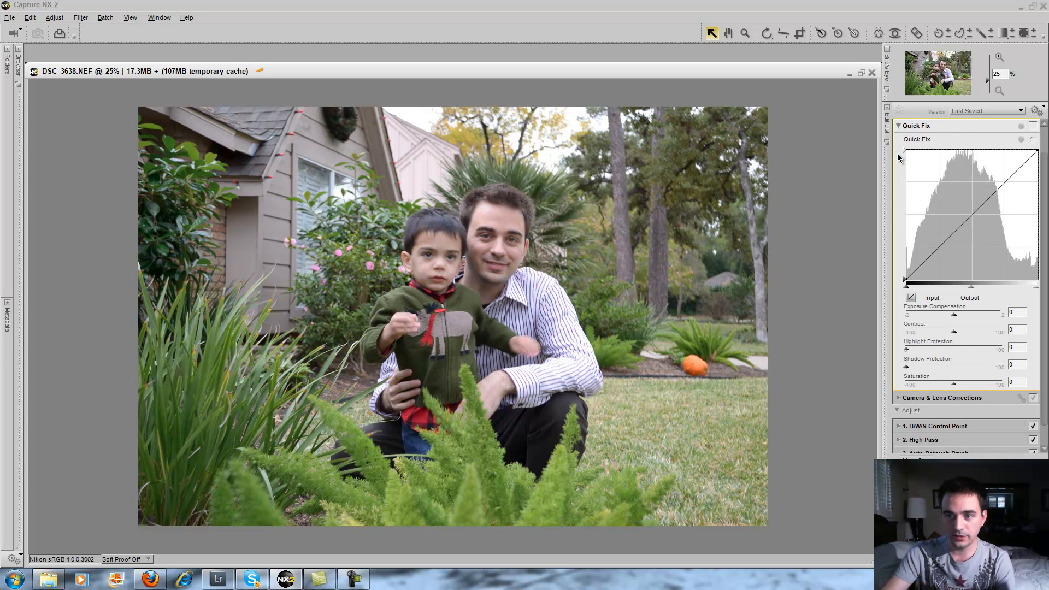
{"action": "scroll", "coordinate": [1045, 181], "scroll_direction": "down", "scroll_amount": 1}
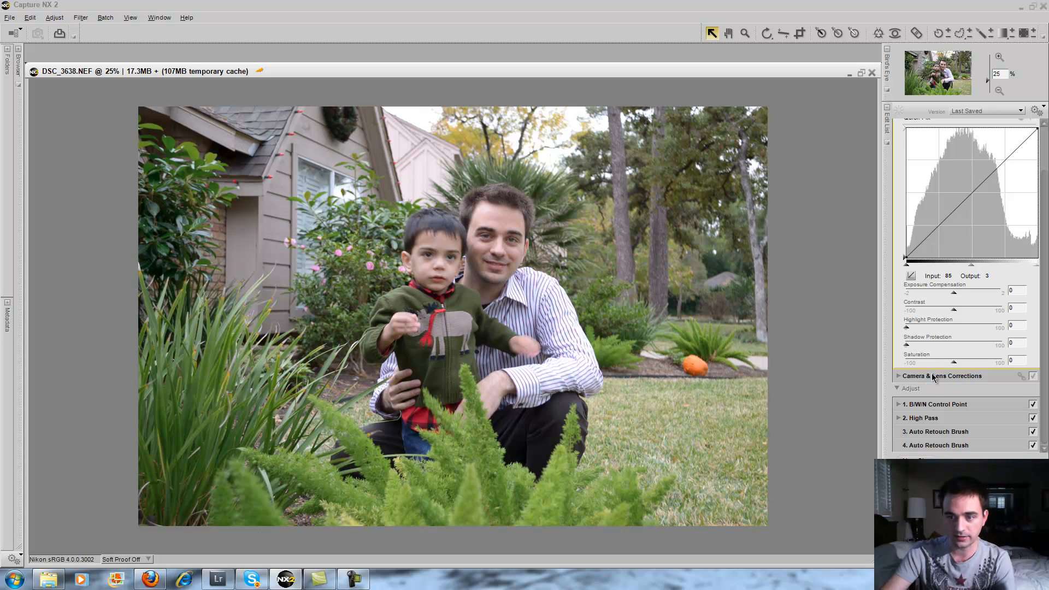
{"action": "left_click", "coordinate": [917, 461]}
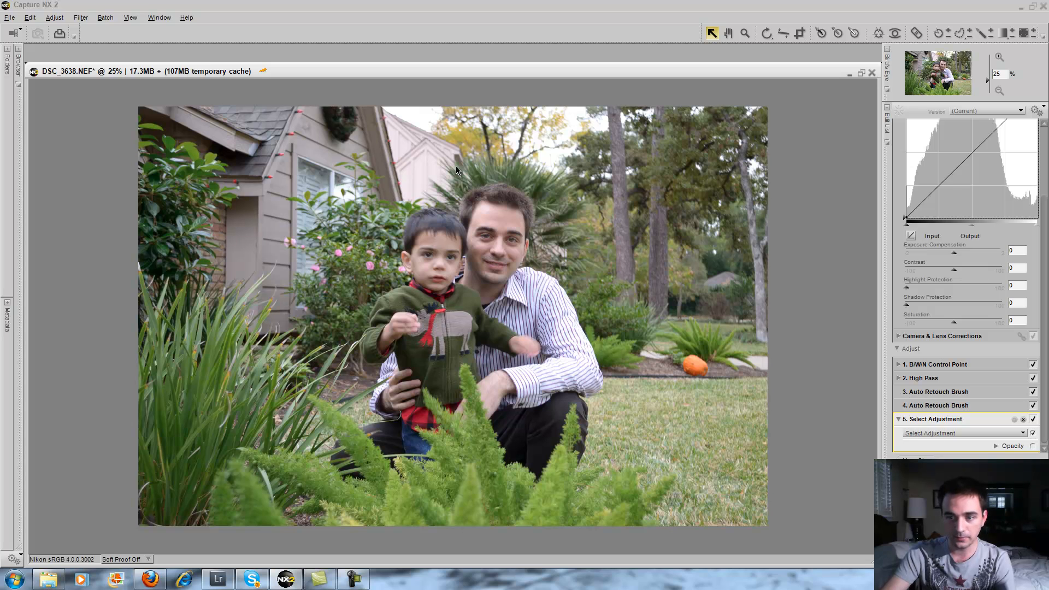
{"action": "left_click", "coordinate": [54, 17]}
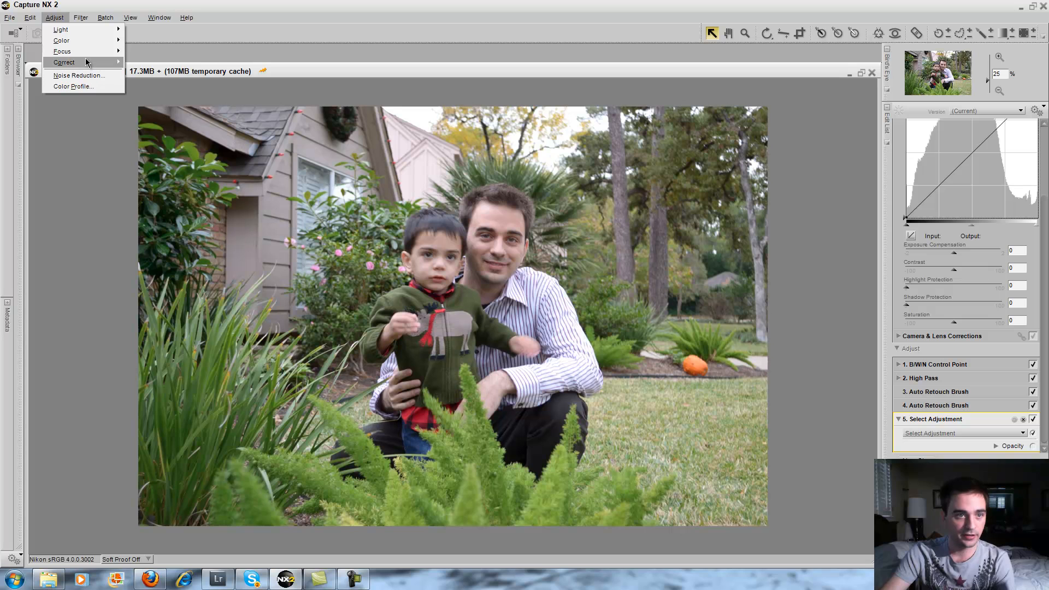
{"action": "mouse_move", "coordinate": [82, 18]}
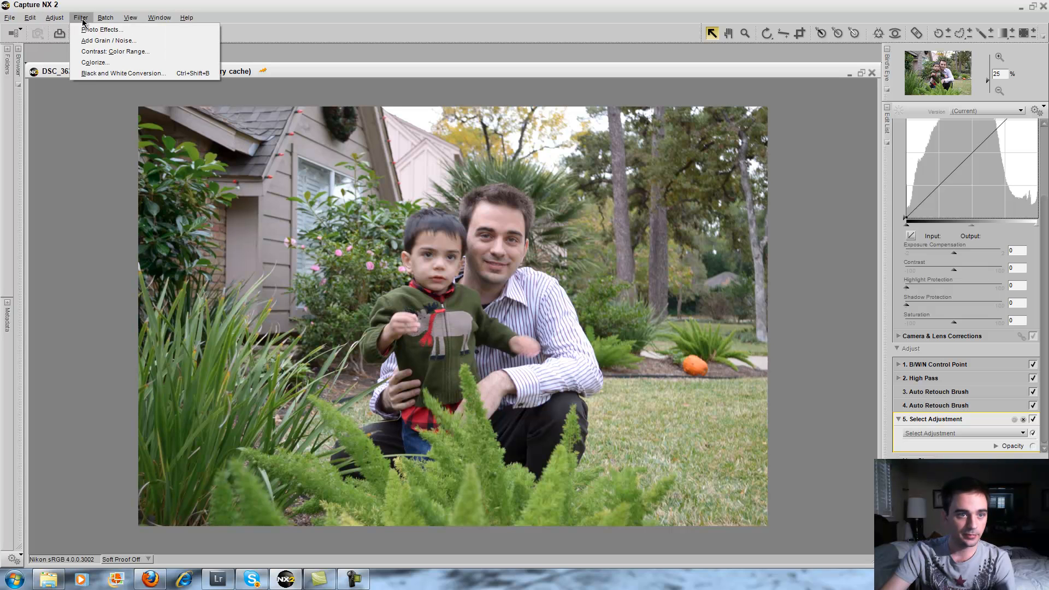
{"action": "left_click", "coordinate": [94, 74]}
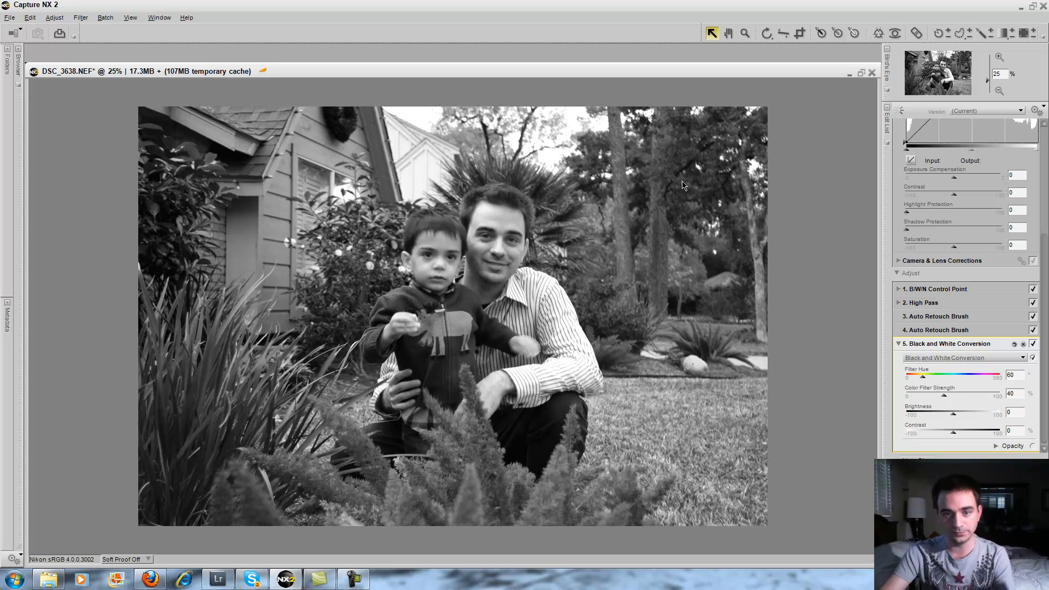
Brush the black-and-white effect off the man and the boy with the Selection Brush at up to size 273, finishing at size 32.
{"action": "left_click", "coordinate": [990, 37]}
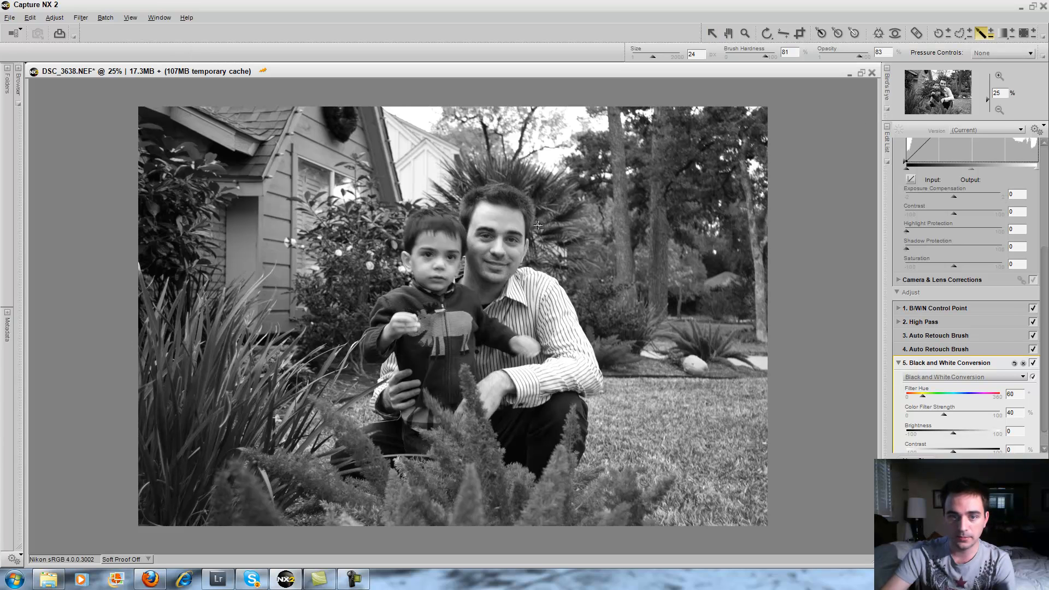
{"action": "left_click_drag", "start_coordinate": [653, 57], "coordinate": [662, 59]}
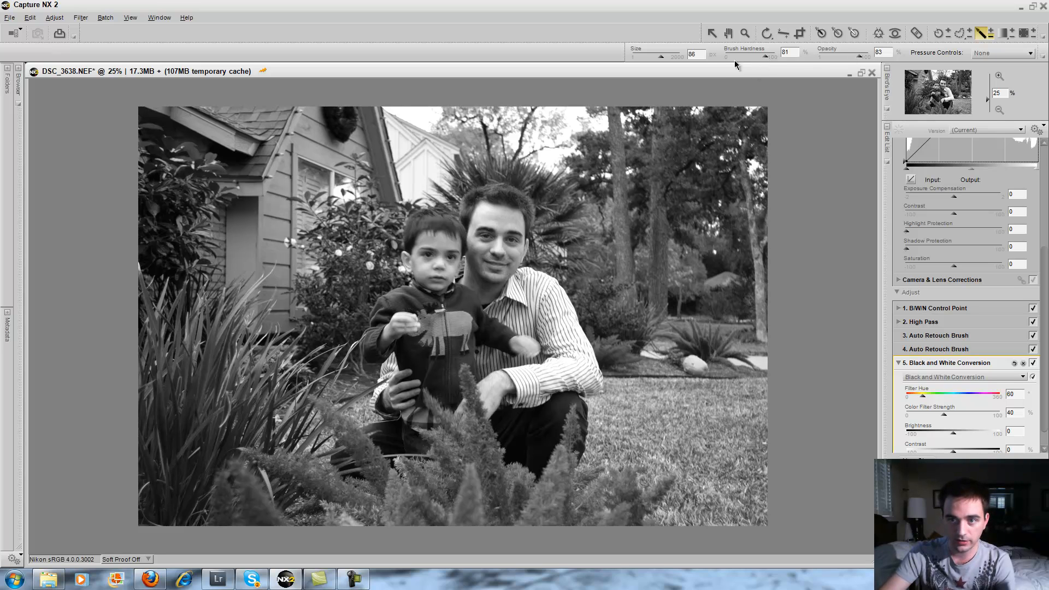
{"action": "left_click_drag", "start_coordinate": [663, 54], "coordinate": [666, 56]}
{"action": "mouse_move", "coordinate": [491, 203]}
{"action": "left_mouse_down"}
{"action": "mouse_move", "coordinate": [475, 202]}
{"action": "mouse_move", "coordinate": [473, 235]}
{"action": "mouse_move", "coordinate": [475, 214]}
{"action": "mouse_move", "coordinate": [506, 200]}
{"action": "mouse_move", "coordinate": [493, 197]}
{"action": "mouse_move", "coordinate": [521, 215]}
{"action": "mouse_move", "coordinate": [508, 249]}
{"action": "mouse_move", "coordinate": [501, 224]}
{"action": "mouse_move", "coordinate": [484, 246]}
{"action": "mouse_move", "coordinate": [504, 271]}
{"action": "mouse_move", "coordinate": [480, 268]}
{"action": "mouse_move", "coordinate": [478, 249]}
{"action": "mouse_move", "coordinate": [481, 273]}
{"action": "mouse_move", "coordinate": [500, 278]}
{"action": "mouse_move", "coordinate": [525, 211]}
{"action": "mouse_move", "coordinate": [494, 195]}
{"action": "mouse_move", "coordinate": [475, 211]}
{"action": "mouse_move", "coordinate": [482, 302]}
{"action": "mouse_move", "coordinate": [473, 287]}
{"action": "mouse_move", "coordinate": [496, 313]}
{"action": "mouse_move", "coordinate": [514, 300]}
{"action": "mouse_move", "coordinate": [538, 339]}
{"action": "mouse_move", "coordinate": [562, 332]}
{"action": "mouse_move", "coordinate": [561, 314]}
{"action": "mouse_move", "coordinate": [527, 284]}
{"action": "mouse_move", "coordinate": [514, 295]}
{"action": "mouse_move", "coordinate": [523, 278]}
{"action": "mouse_move", "coordinate": [538, 284]}
{"action": "mouse_move", "coordinate": [538, 311]}
{"action": "left_mouse_up"}
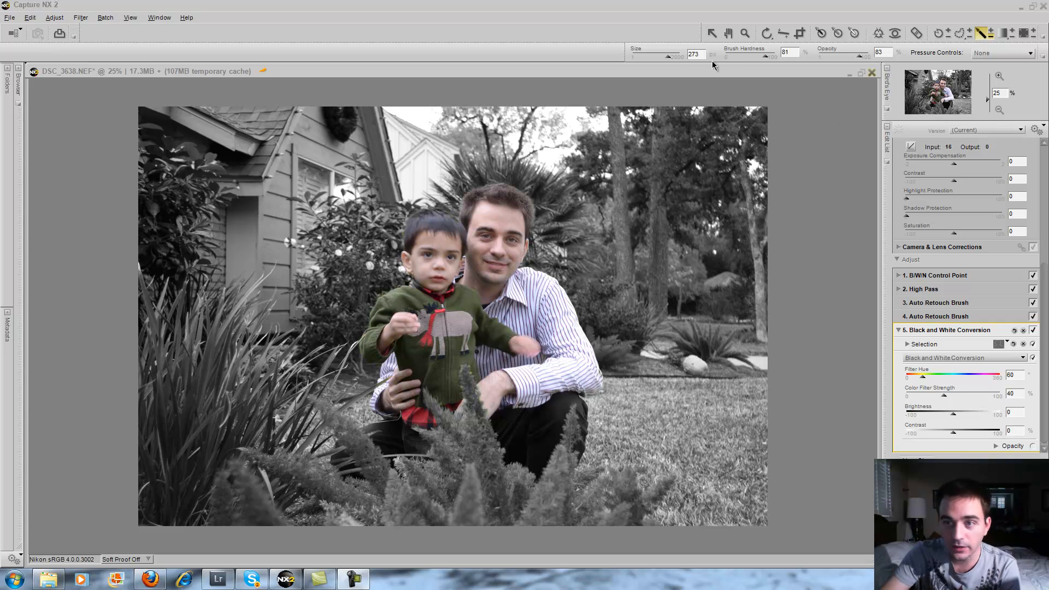
{"action": "left_click_drag", "start_coordinate": [675, 57], "coordinate": [653, 57]}
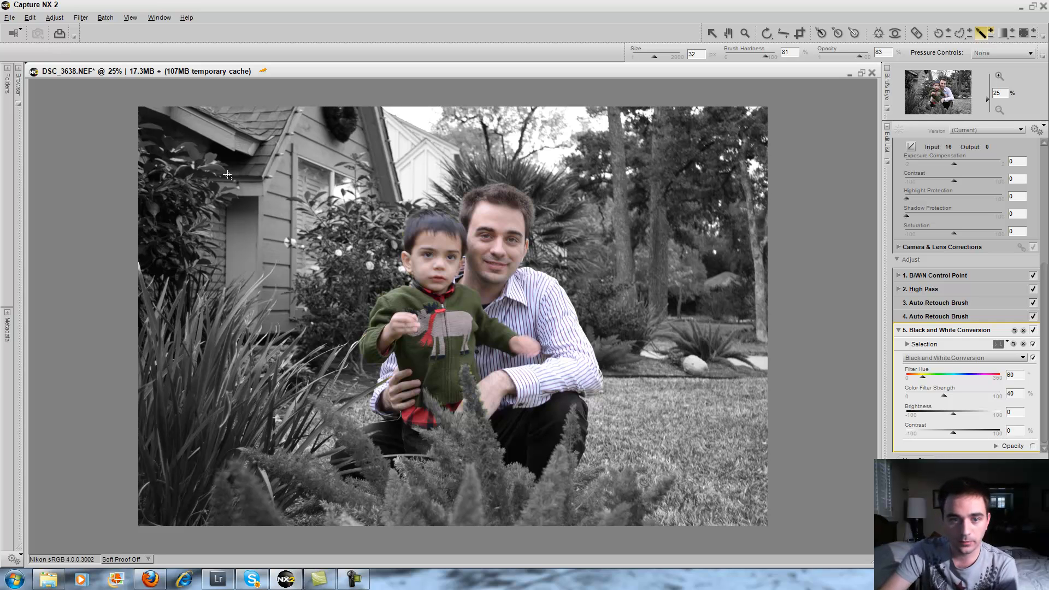
Save the photo as DSC_3638.tif in RGB, 16 bit, without compression and with the ICC profile embedded, and close the editor.
{"action": "left_click", "coordinate": [10, 18]}
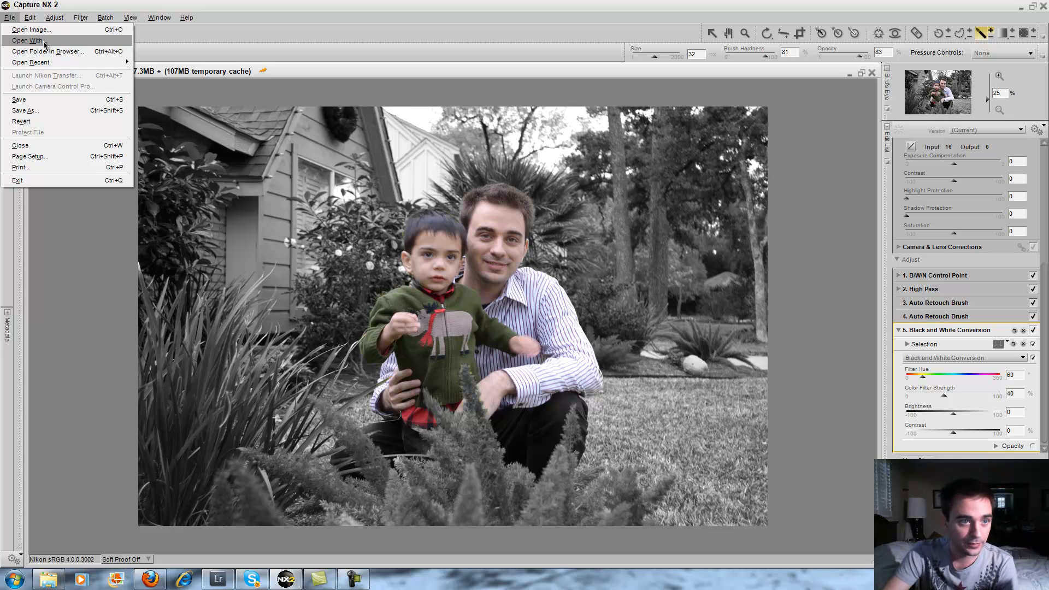
{"action": "left_click", "coordinate": [31, 110]}
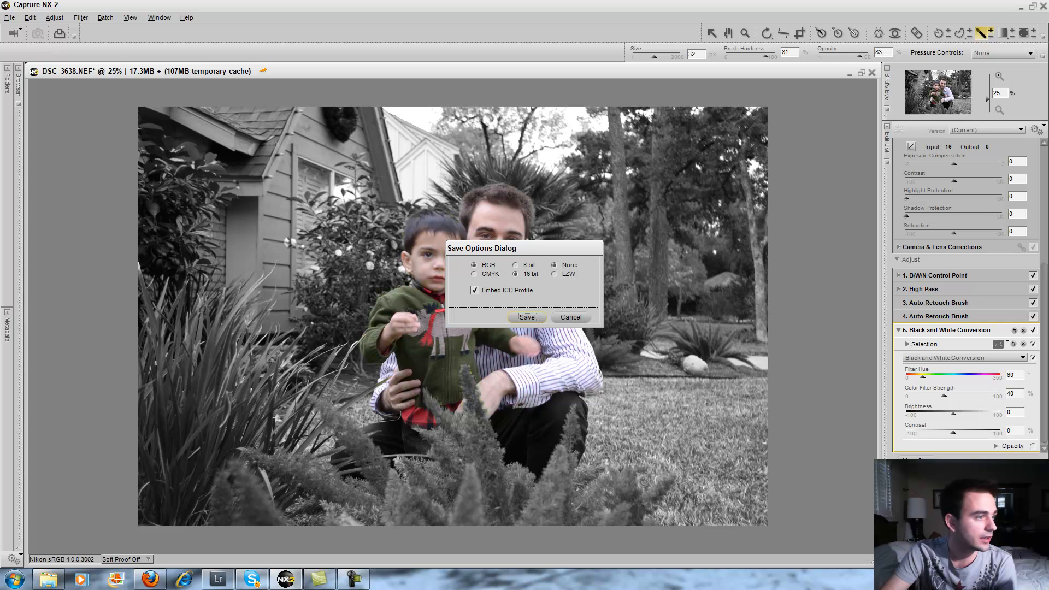
{"action": "left_click", "coordinate": [527, 318]}
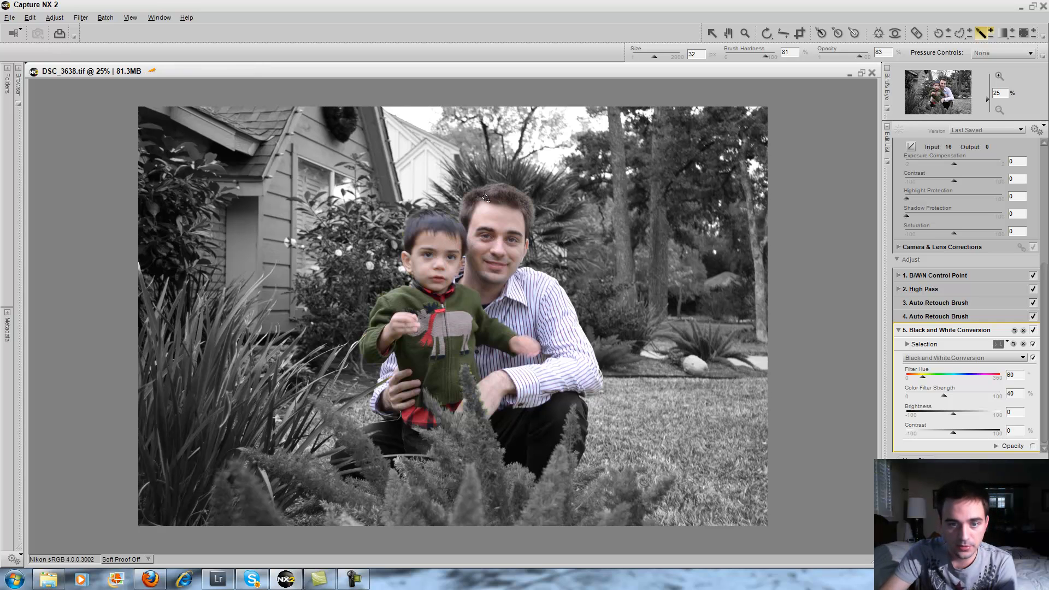
{"action": "left_click", "coordinate": [1043, 7]}
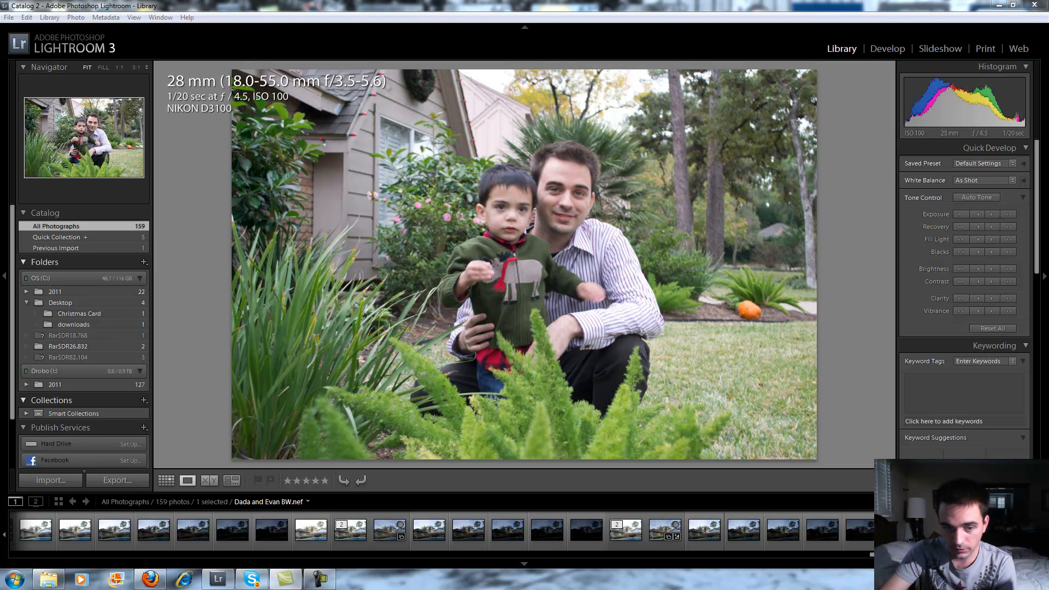
In Lightroom, check the Previous Import and Quick Collection photos and enable Auto Import.
{"action": "left_click_drag", "start_coordinate": [956, 554], "coordinate": [928, 555]}
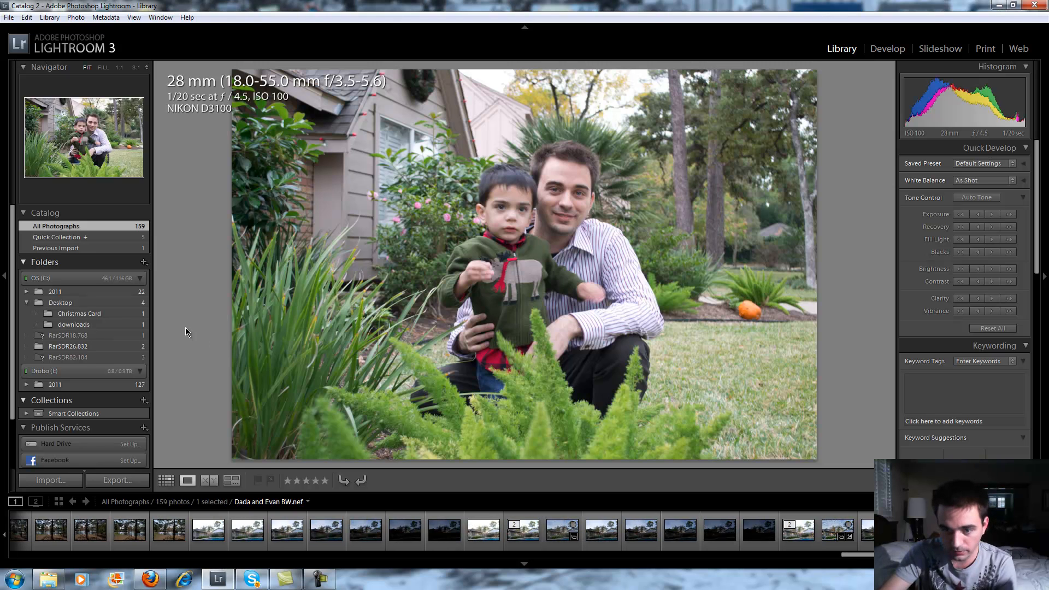
{"action": "left_click", "coordinate": [106, 249]}
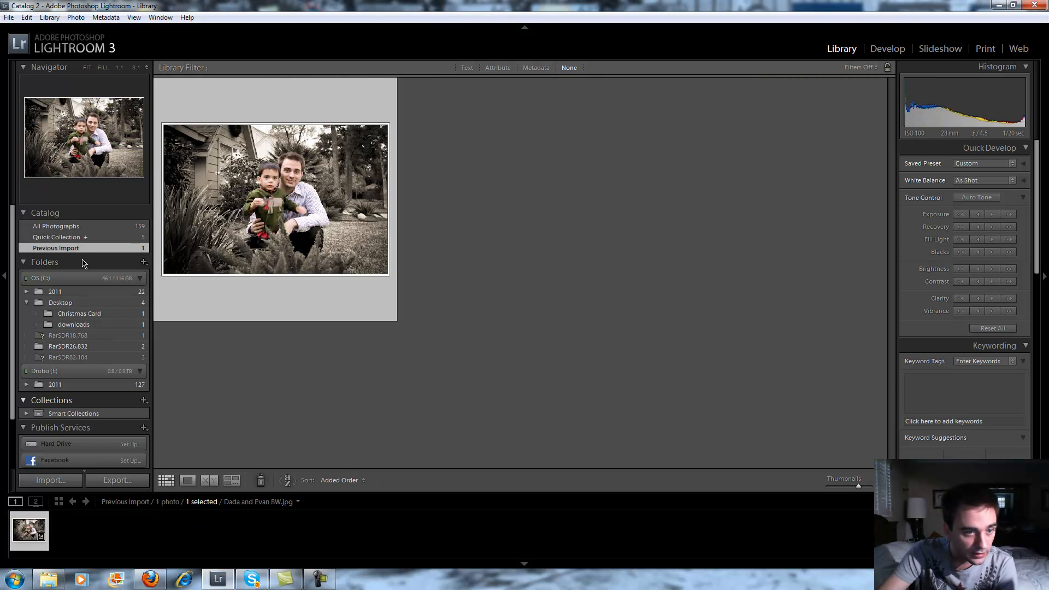
{"action": "left_click", "coordinate": [80, 240]}
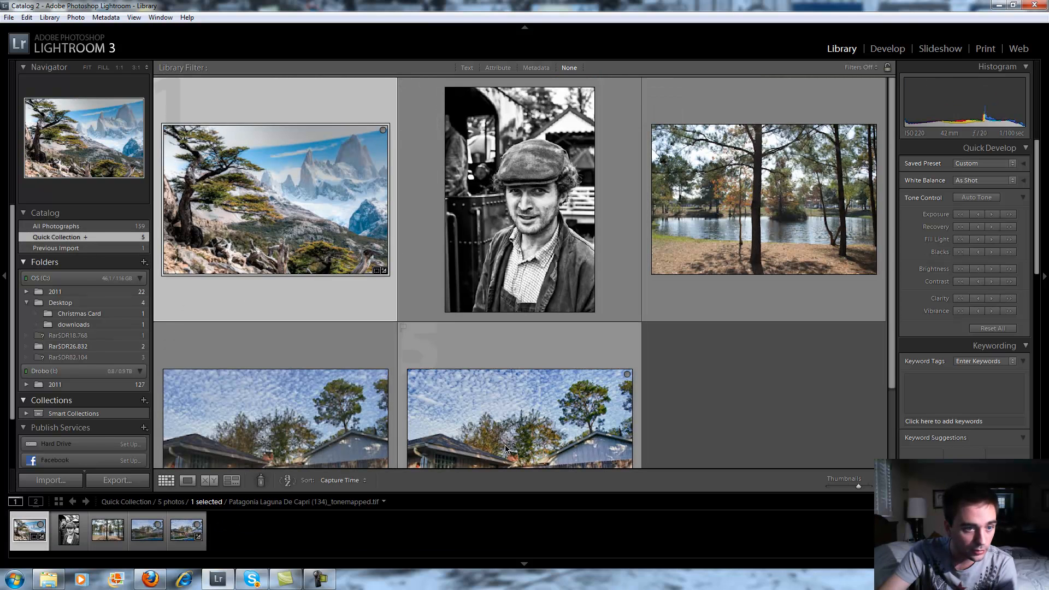
{"action": "left_click", "coordinate": [9, 18]}
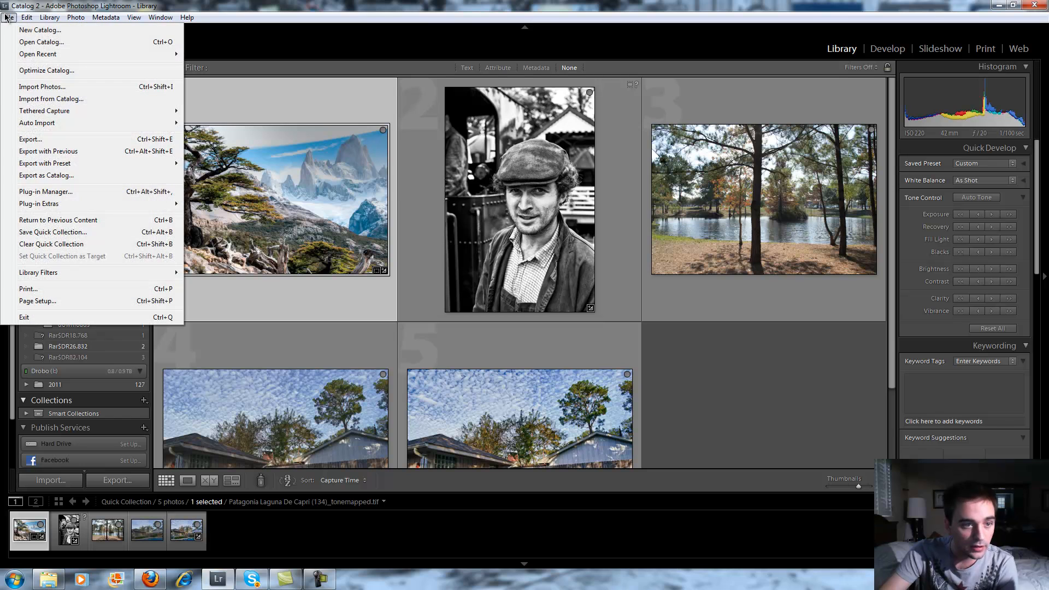
{"action": "mouse_move", "coordinate": [55, 124]}
{"action": "left_click", "coordinate": [217, 124]}
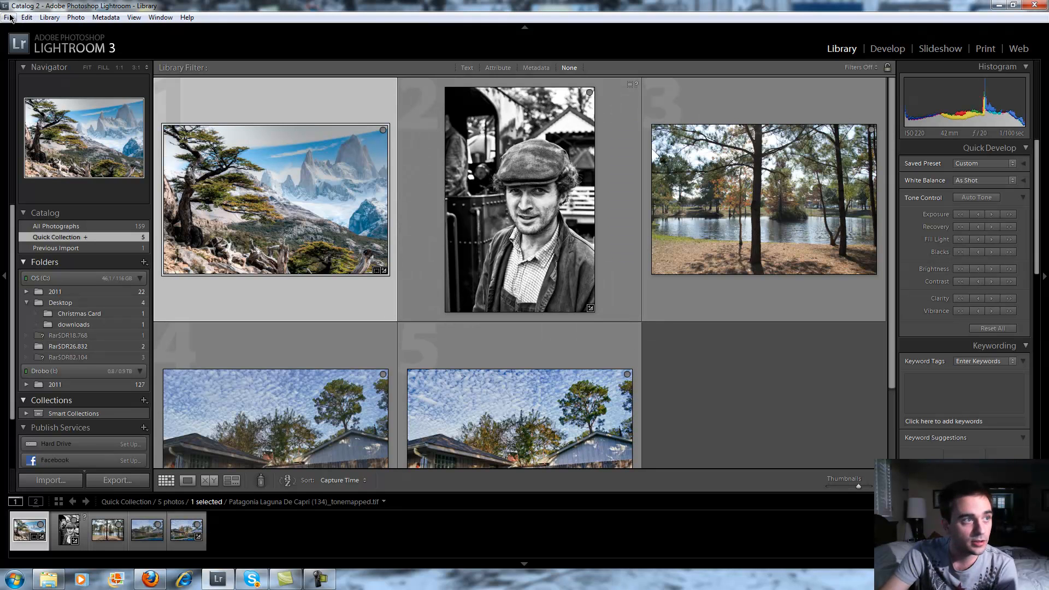
Clear the open windows off the desktop and move DSC_3638.tif into the Auto Import folder.
{"action": "left_click", "coordinate": [999, 5]}
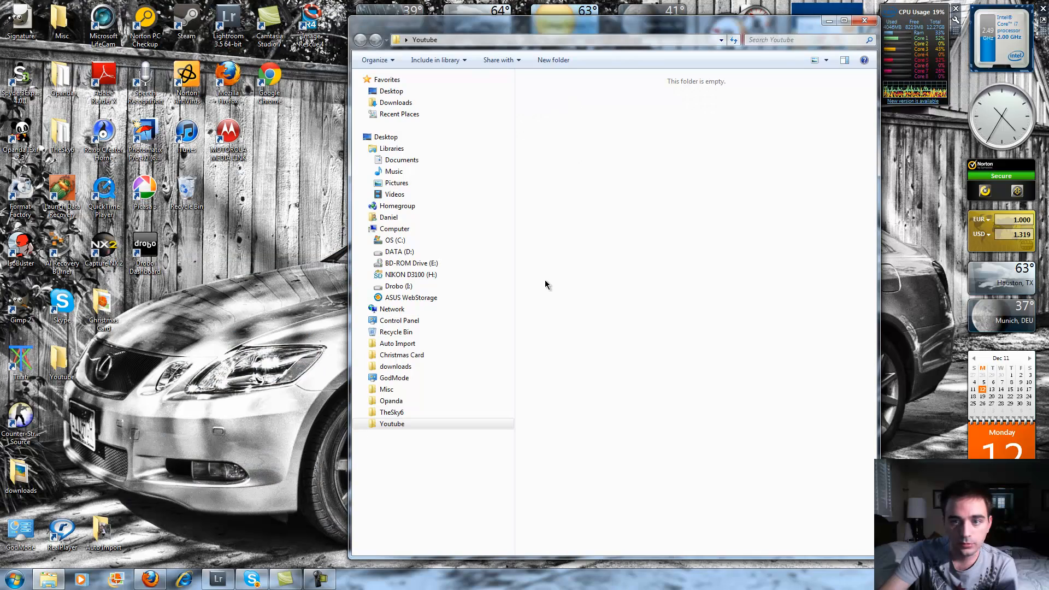
{"action": "left_click", "coordinate": [828, 20]}
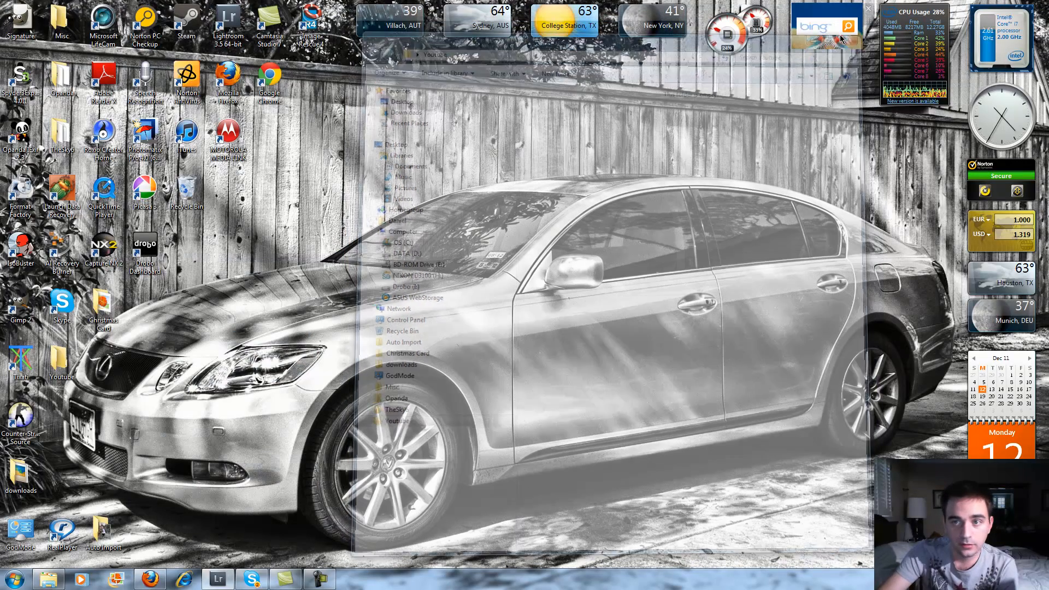
{"action": "double_click", "coordinate": [102, 538]}
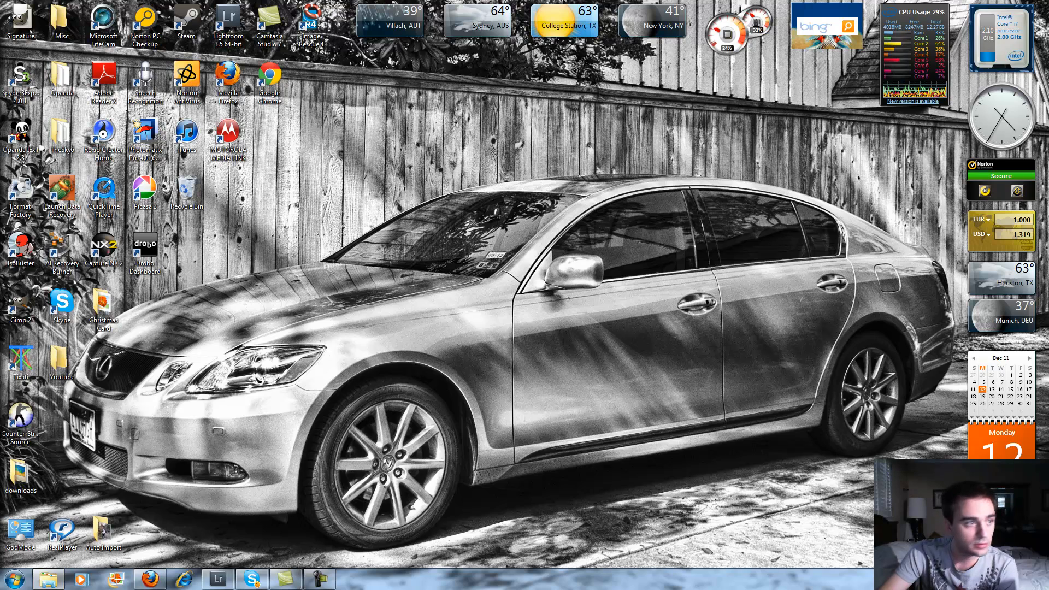
{"action": "left_click_drag", "start_coordinate": [160, 121], "coordinate": [448, 34]}
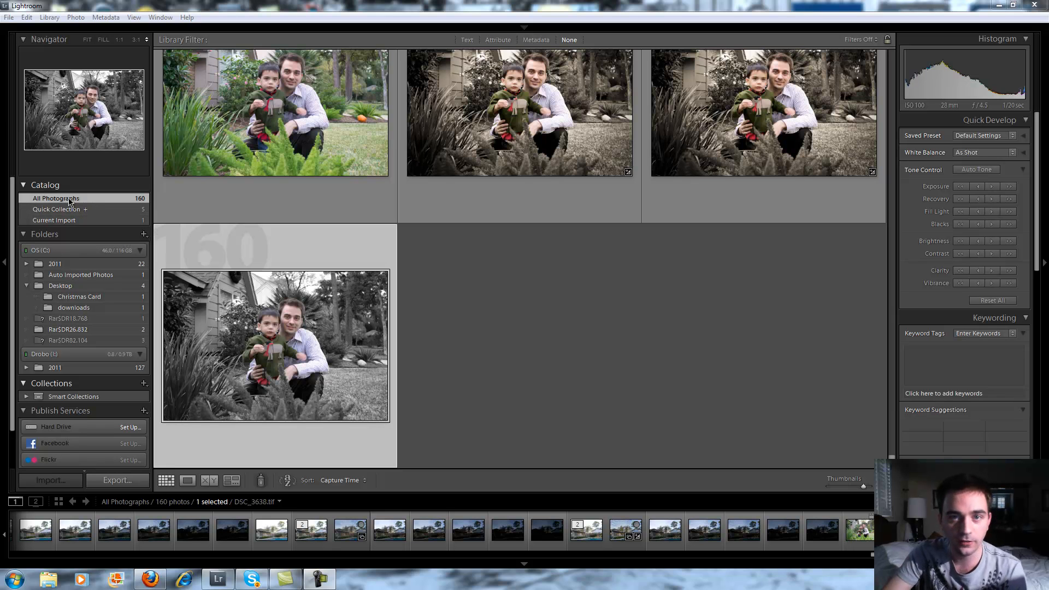
Open the imported DSC_3638.tif from All Photographs in Lightroom's Develop module.
{"action": "double_click", "coordinate": [277, 343]}
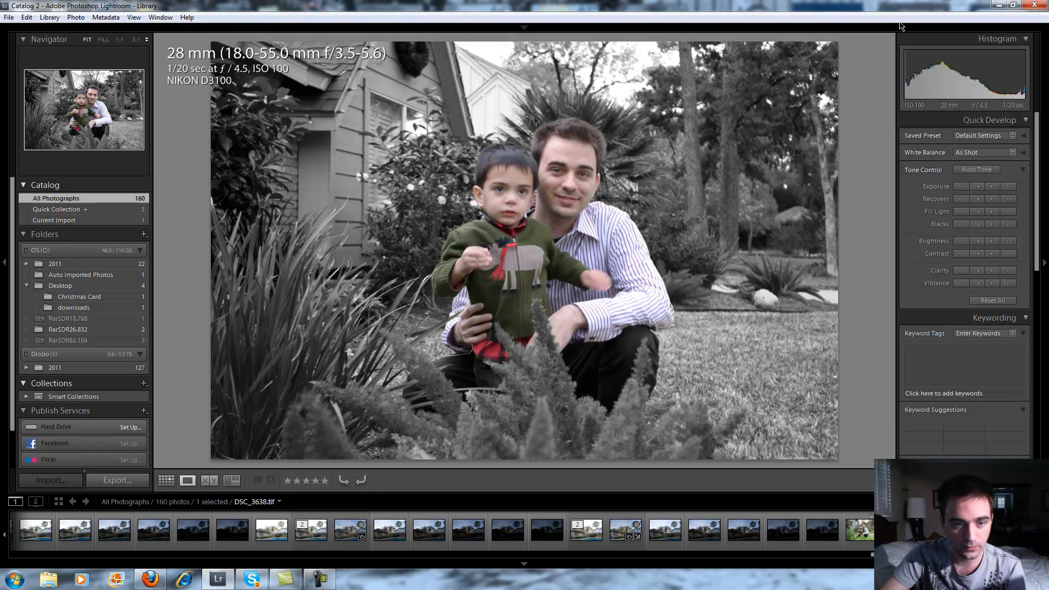
{"action": "mouse_move", "coordinate": [776, 31]}
{"action": "left_click", "coordinate": [887, 49]}
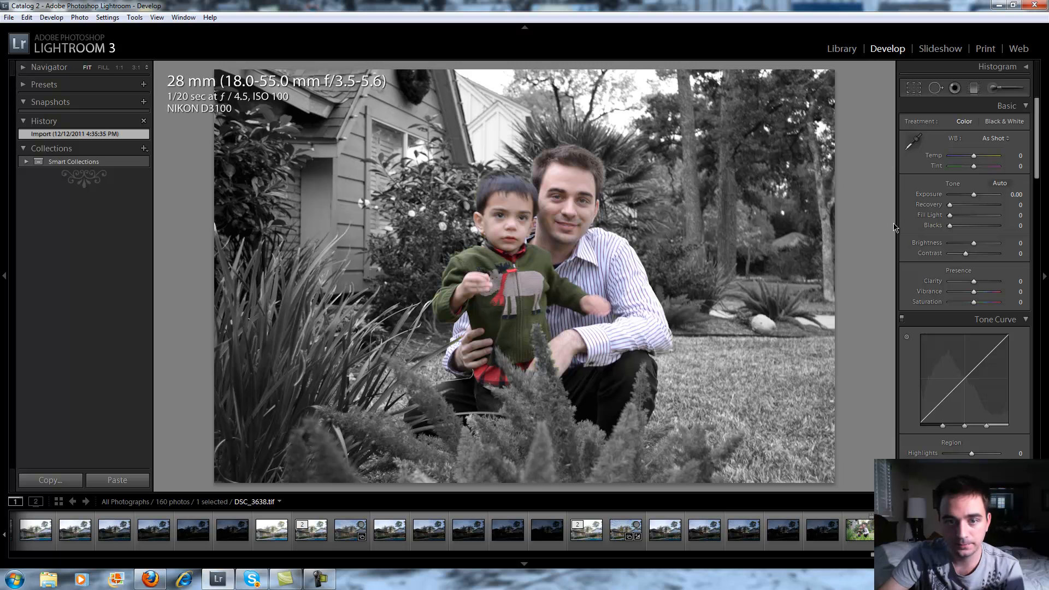
Sharpen the photo with Amount 47 and Masking 99, checking the two faces at 1:1 before returning to the full view.
{"action": "left_click_drag", "start_coordinate": [1037, 165], "coordinate": [1045, 361]}
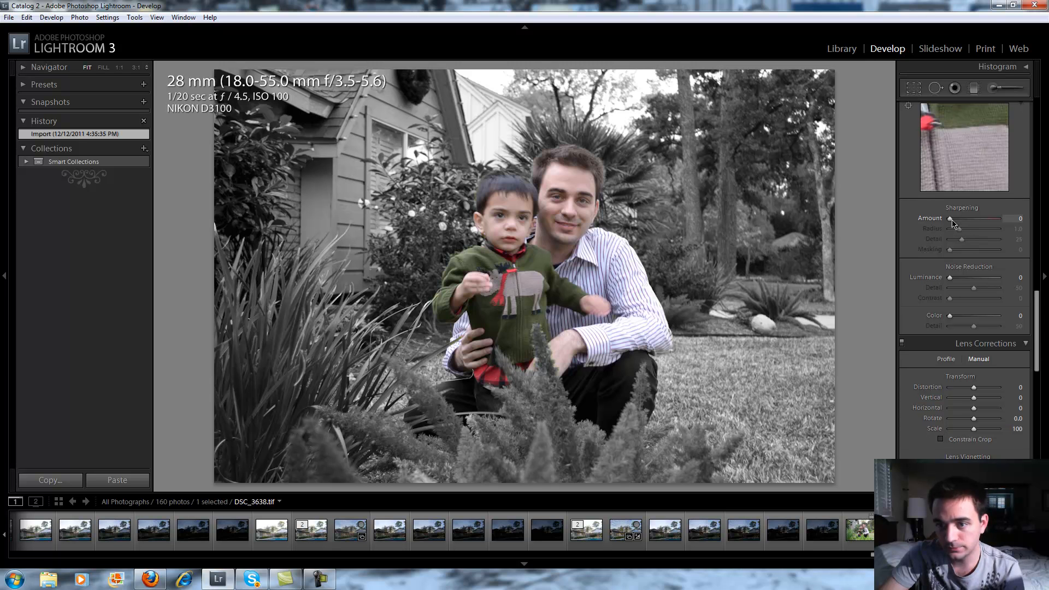
{"action": "left_click", "coordinate": [571, 219]}
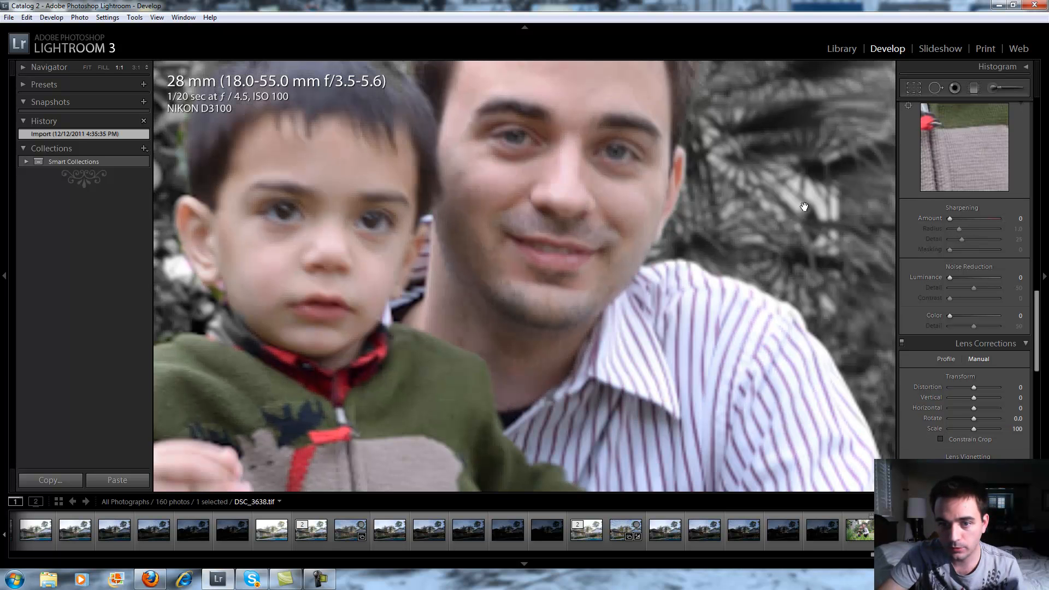
{"action": "left_click_drag", "start_coordinate": [595, 185], "coordinate": [549, 318]}
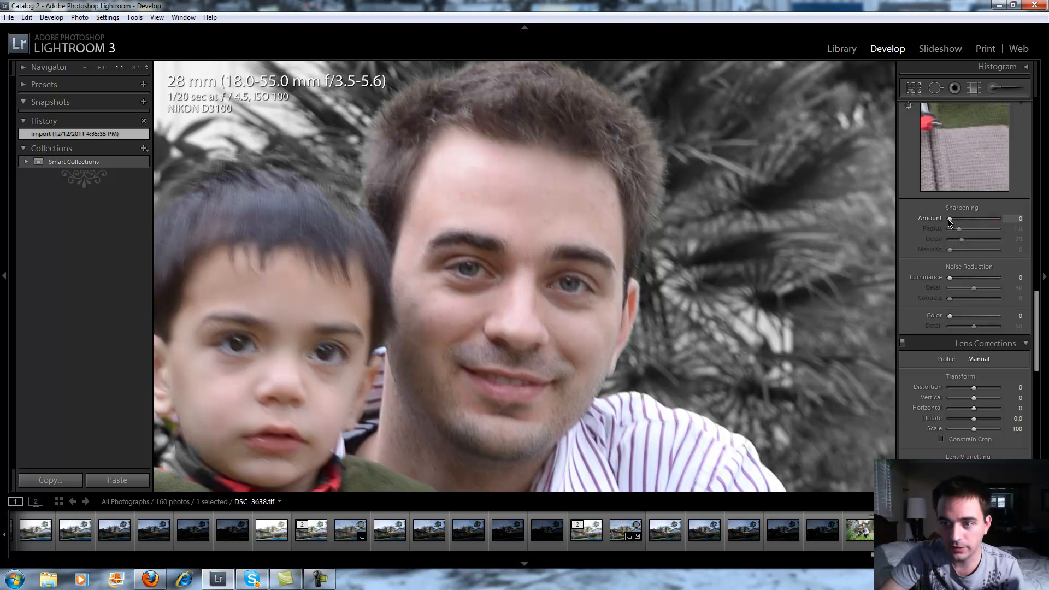
{"action": "left_click_drag", "start_coordinate": [950, 219], "coordinate": [952, 220]}
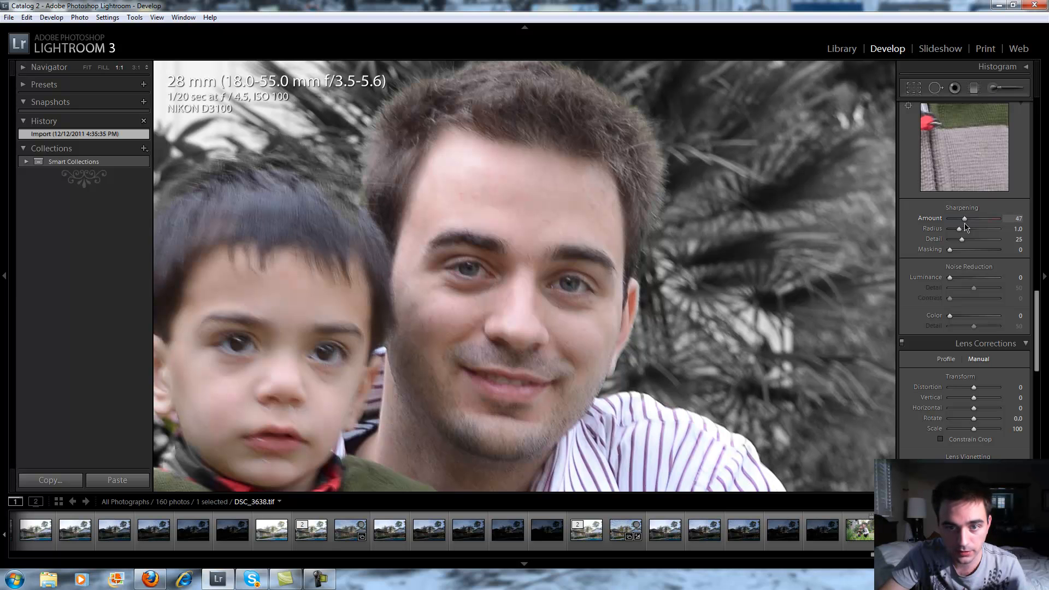
{"action": "left_click_drag", "start_coordinate": [965, 227], "coordinate": [965, 227]}
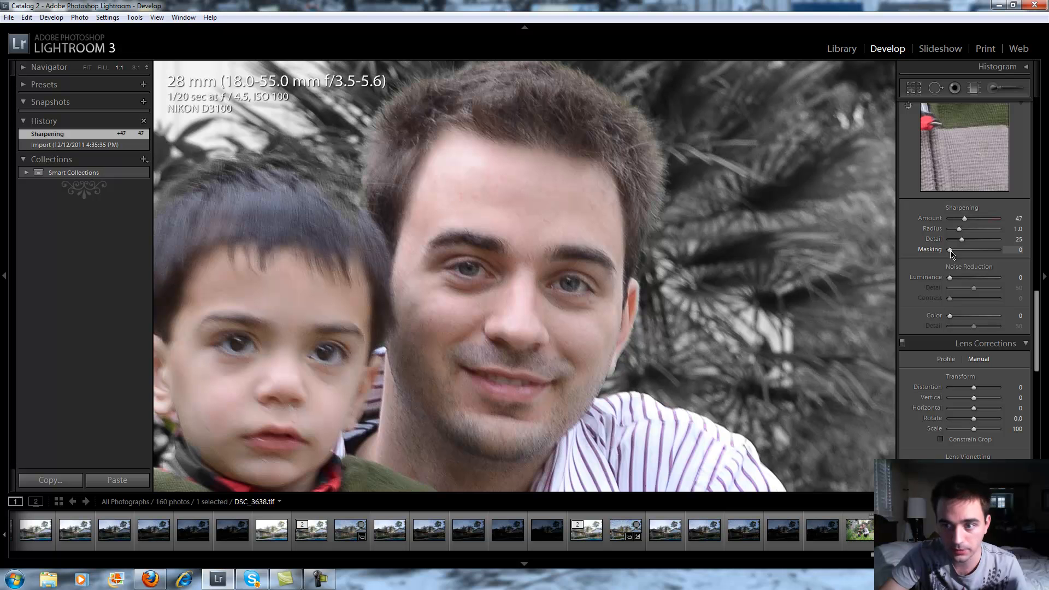
{"action": "left_click_drag", "start_coordinate": [951, 254], "coordinate": [996, 250]}
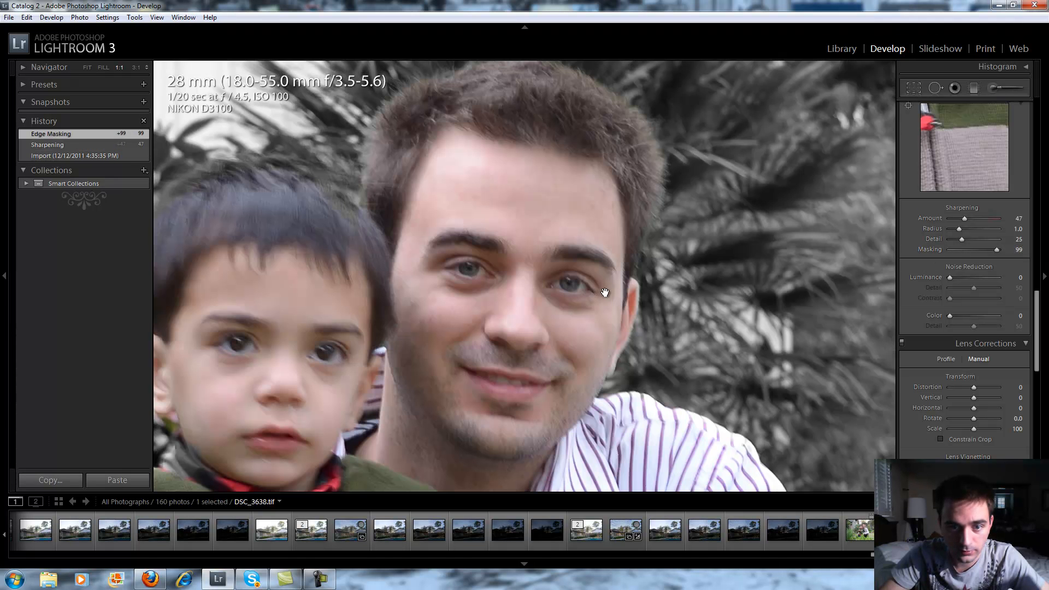
{"action": "left_click_drag", "start_coordinate": [255, 359], "coordinate": [470, 303]}
{"action": "left_click_drag", "start_coordinate": [660, 158], "coordinate": [556, 271]}
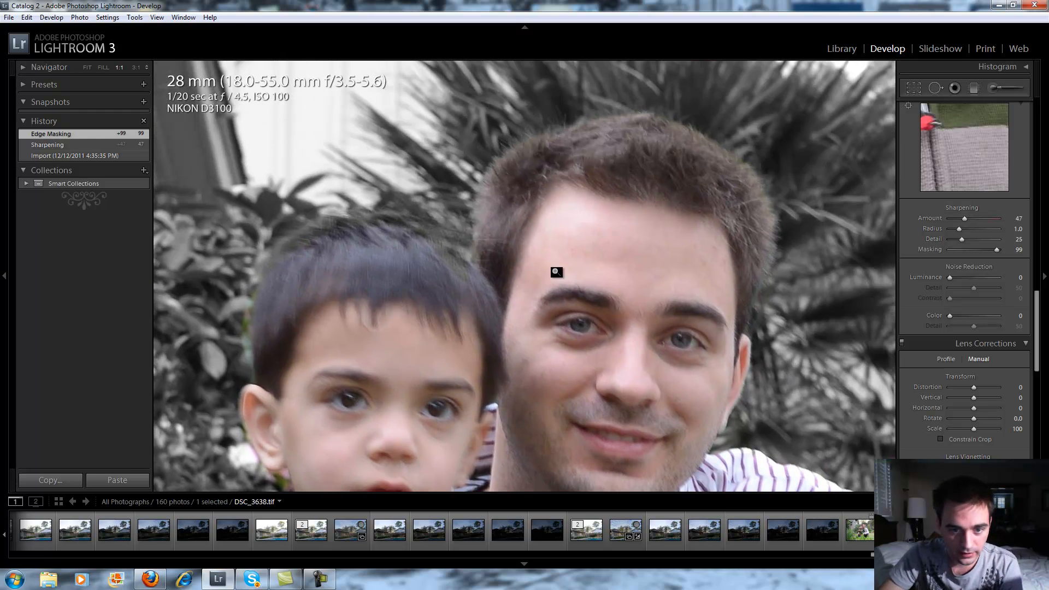
{"action": "left_click", "coordinate": [597, 265]}
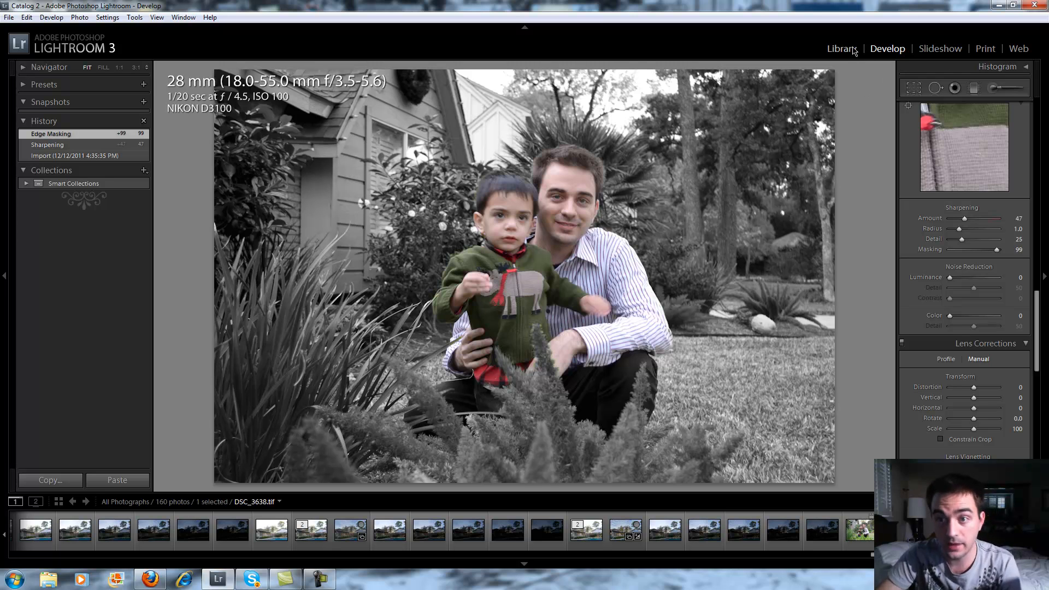
{"action": "left_click_drag", "start_coordinate": [1036, 306], "coordinate": [1004, 97]}
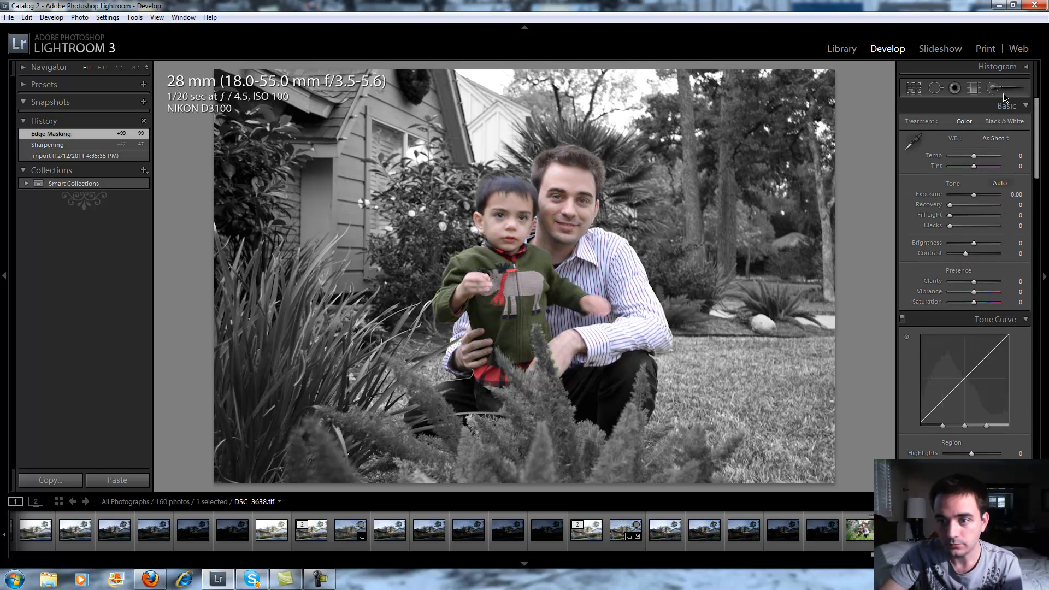
Brush the Teeth Whitening effect at size 1.0 over the man's eyes and teeth with the Adjustment Brush, working at 1:1.
{"action": "left_click", "coordinate": [992, 90]}
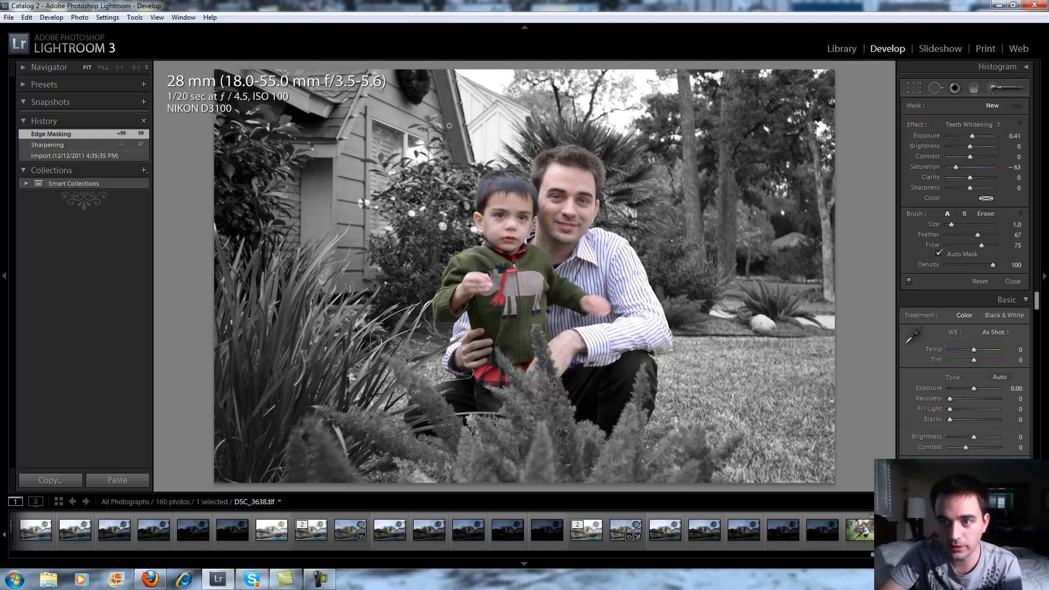
{"action": "left_click", "coordinate": [119, 67]}
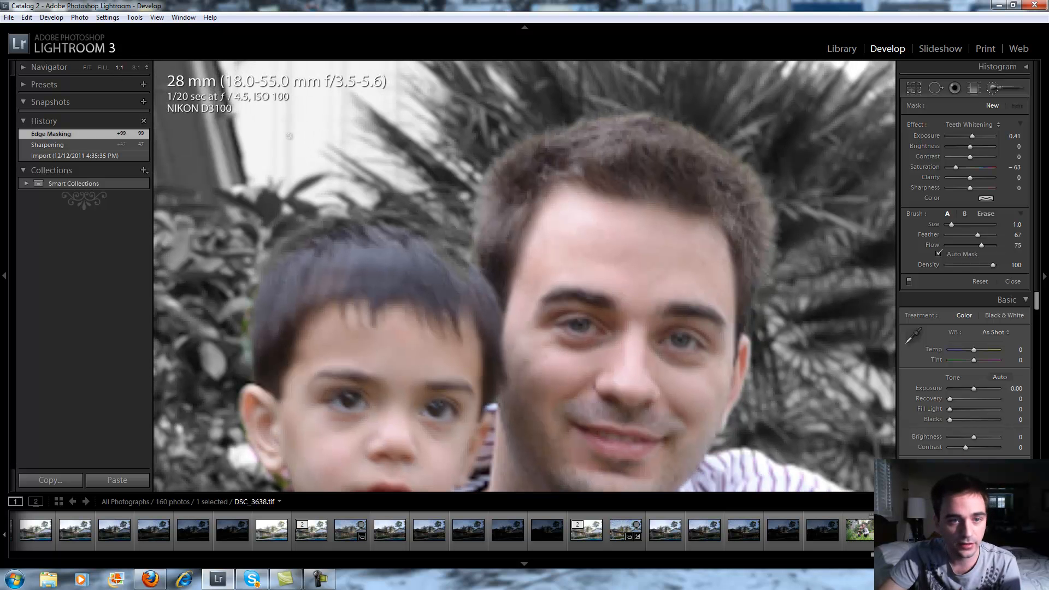
{"action": "left_click_drag", "start_coordinate": [599, 313], "coordinate": [534, 269]}
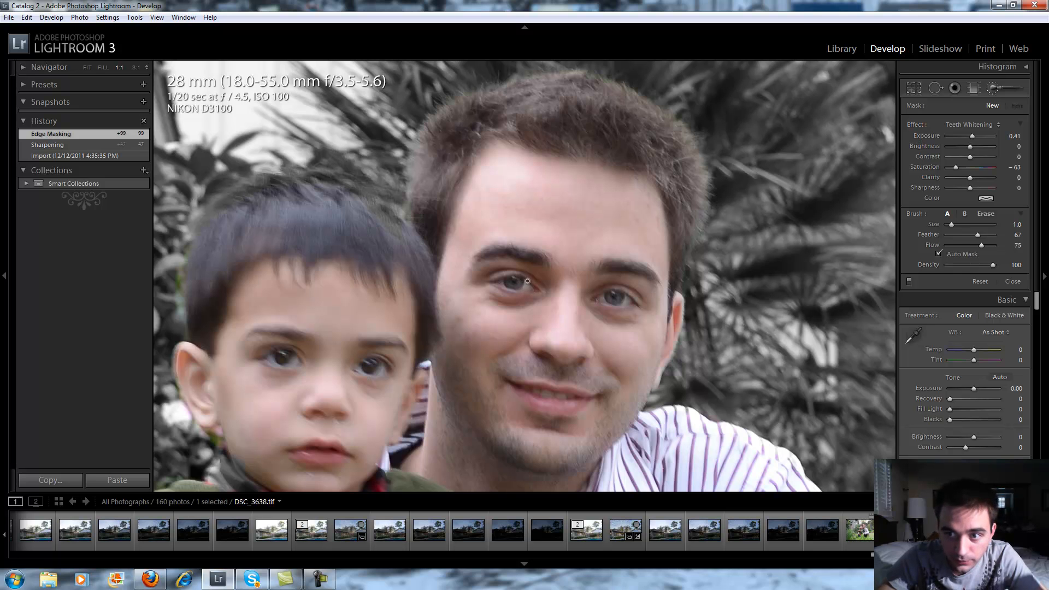
{"action": "left_click_drag", "start_coordinate": [502, 283], "coordinate": [524, 283]}
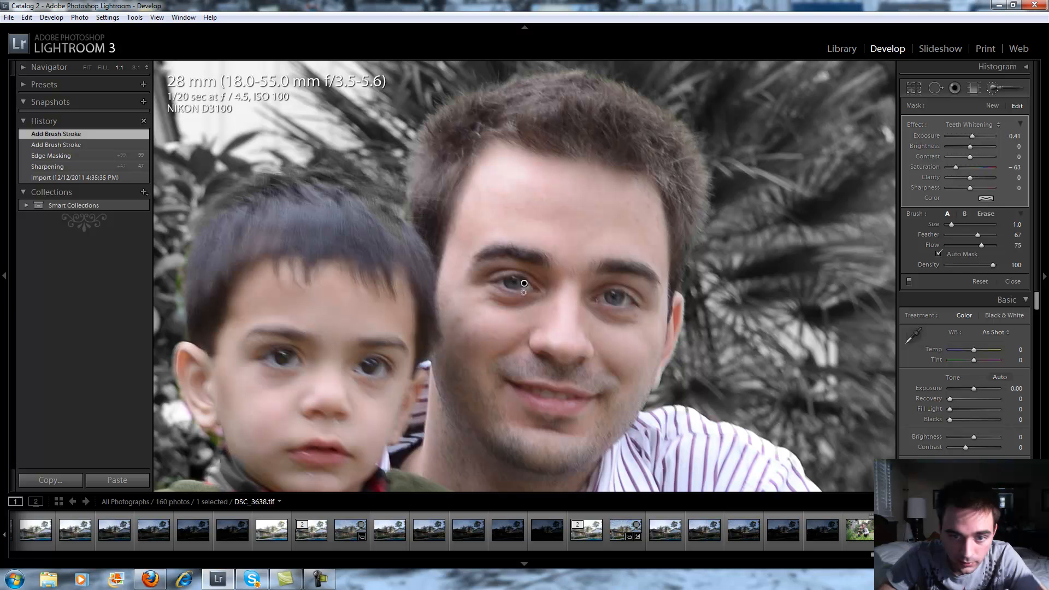
{"action": "mouse_move", "coordinate": [542, 392]}
{"action": "left_mouse_down"}
{"action": "mouse_move", "coordinate": [570, 396]}
{"action": "mouse_move", "coordinate": [531, 389]}
{"action": "left_mouse_up"}
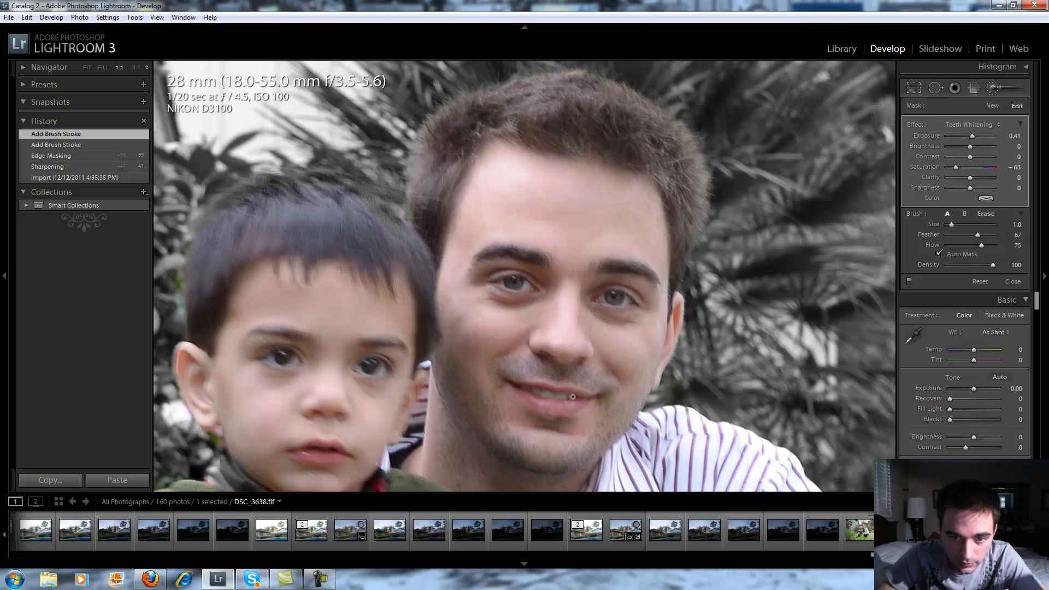
{"action": "left_click_drag", "start_coordinate": [566, 399], "coordinate": [567, 398]}
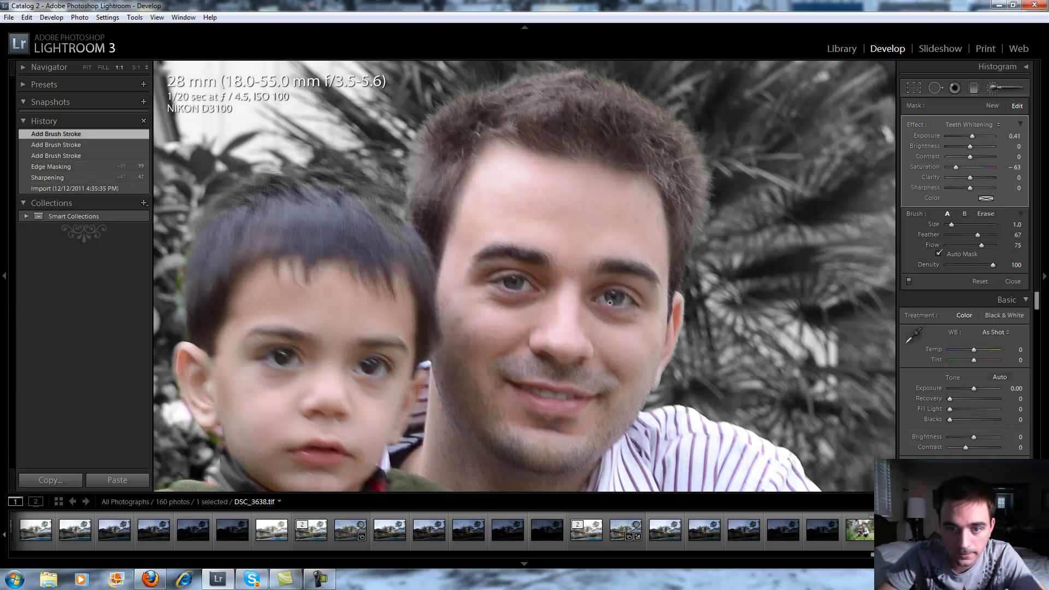
{"action": "left_click", "coordinate": [627, 299]}
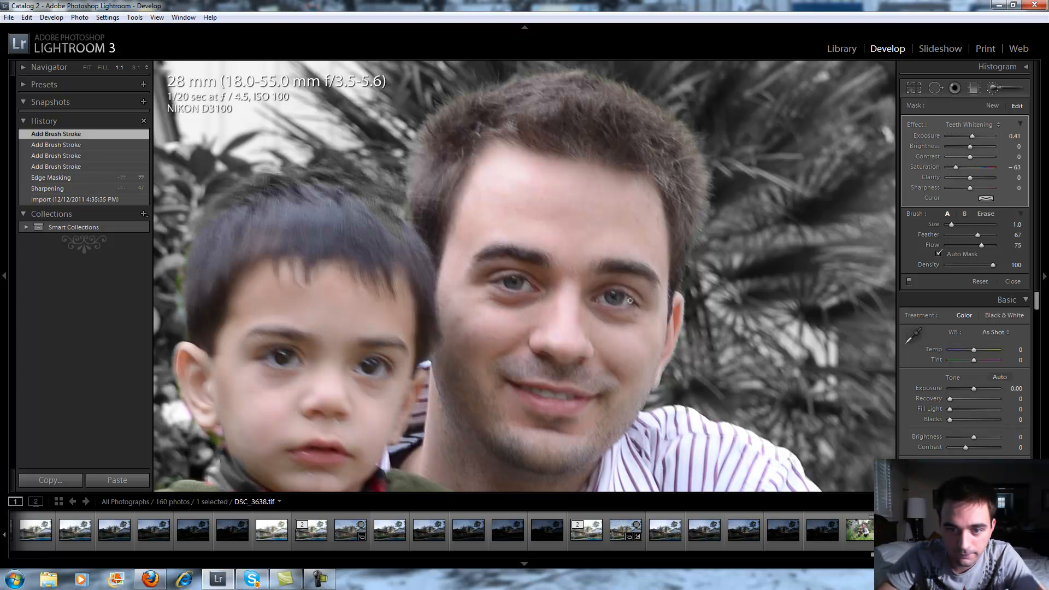
{"action": "left_click", "coordinate": [524, 283]}
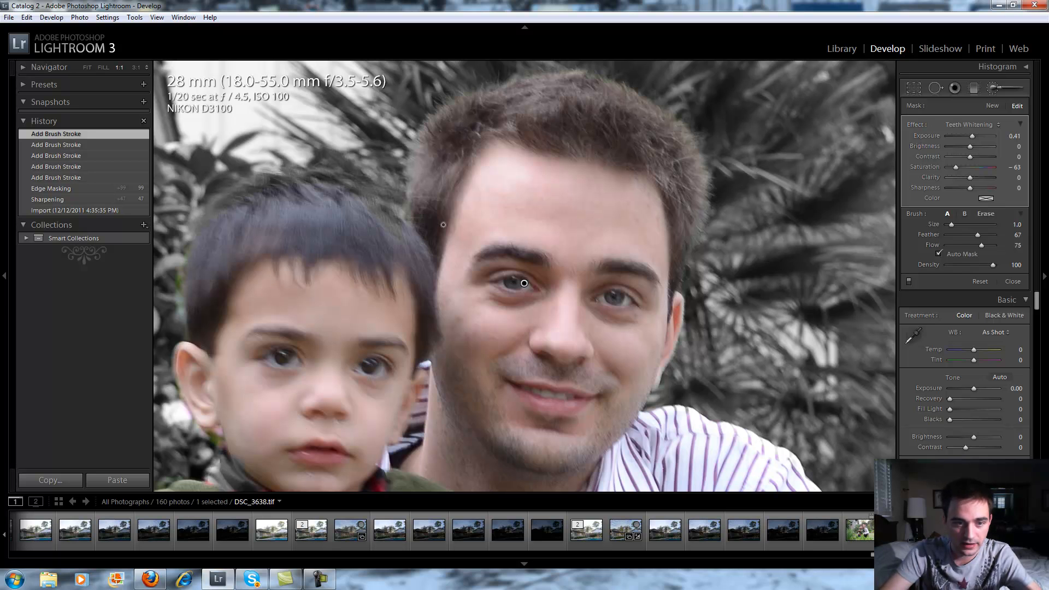
{"action": "left_click", "coordinate": [1013, 282]}
Brush a new Soften Skin adjustment over the man's face with the brush size at 23.0.
{"action": "left_click", "coordinate": [996, 89]}
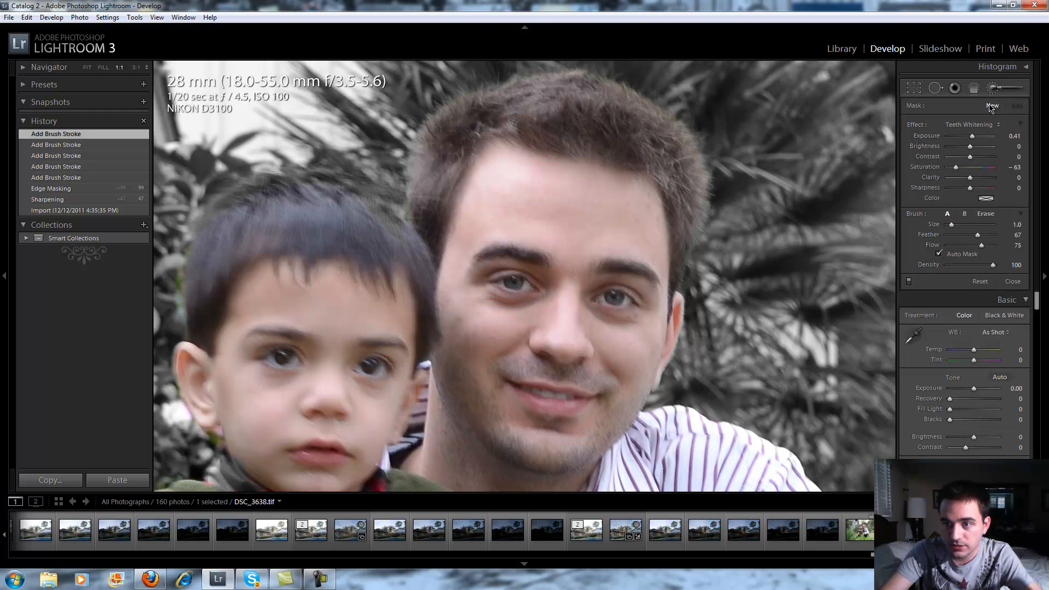
{"action": "left_click", "coordinate": [976, 127]}
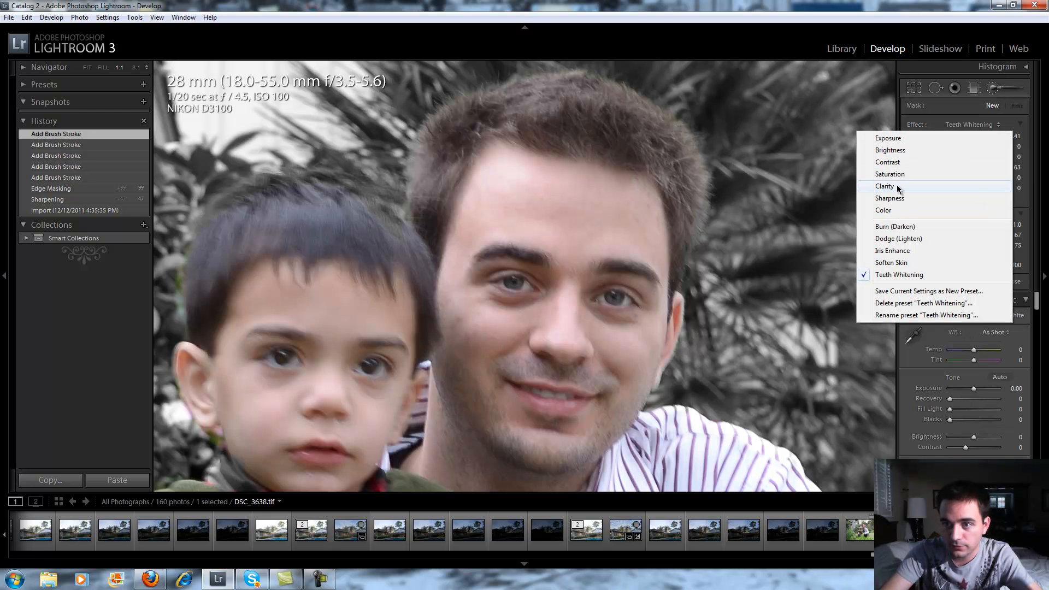
{"action": "left_click", "coordinate": [891, 263]}
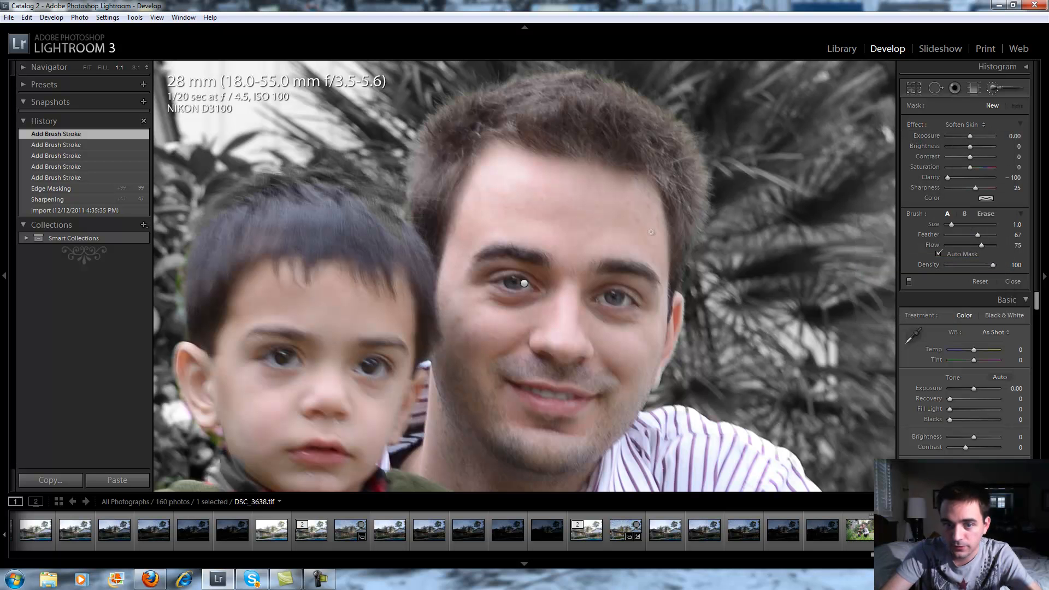
{"action": "scroll", "coordinate": [590, 227], "scroll_direction": "up", "scroll_amount": 10}
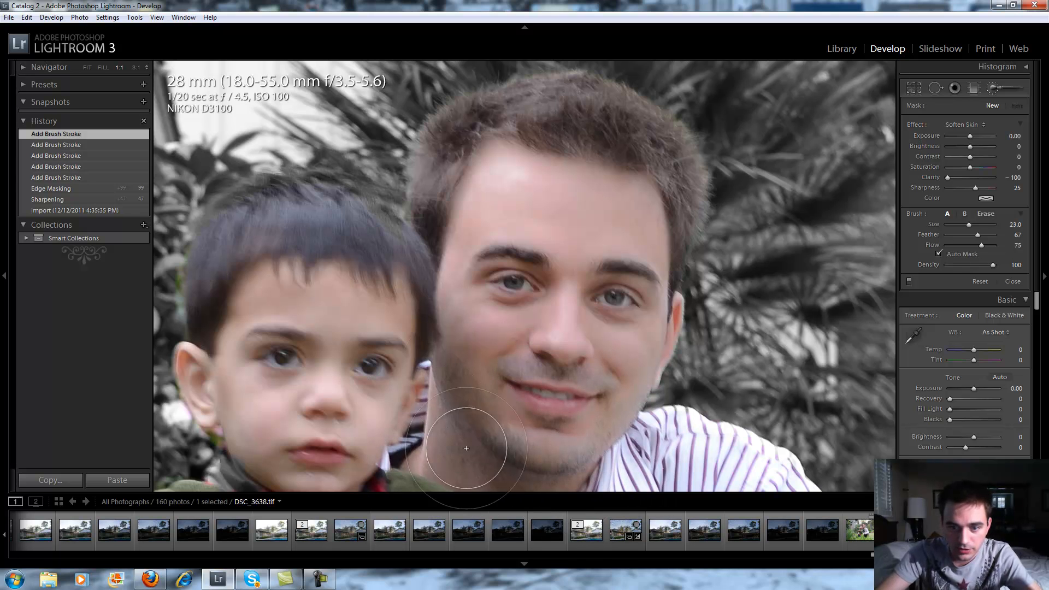
{"action": "mouse_move", "coordinate": [513, 397]}
{"action": "left_mouse_down"}
{"action": "mouse_move", "coordinate": [524, 306]}
{"action": "mouse_move", "coordinate": [479, 387]}
{"action": "mouse_move", "coordinate": [492, 415]}
{"action": "left_mouse_up"}
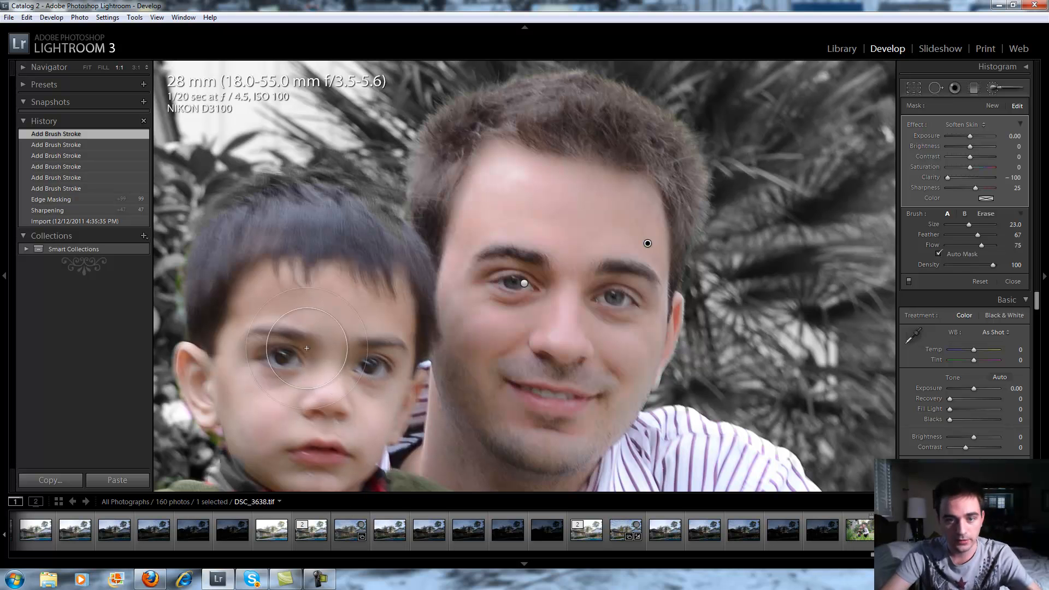
{"action": "left_click", "coordinate": [1012, 281]}
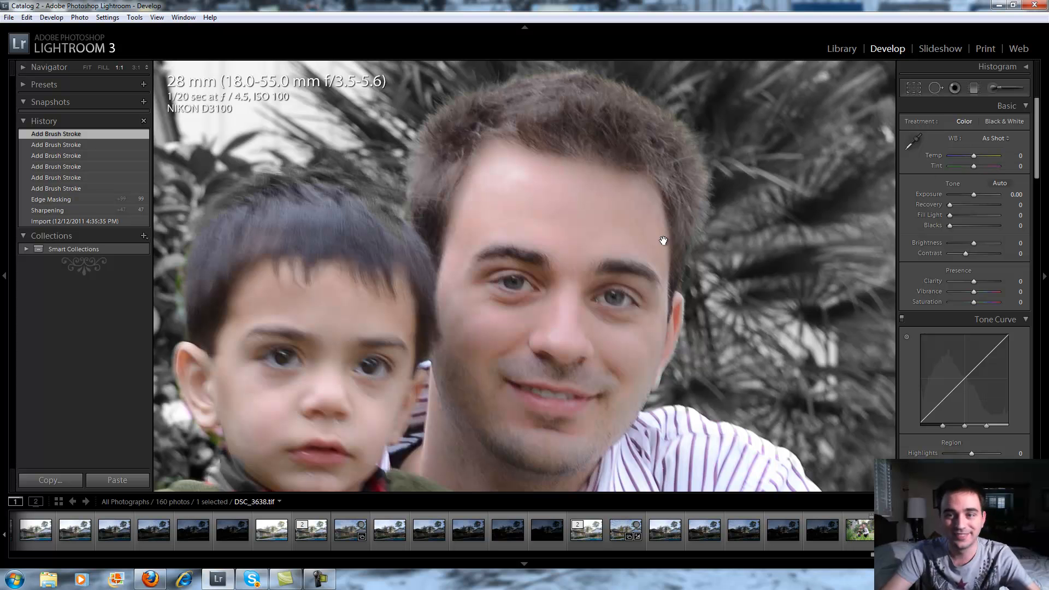
Warm the full photo with Temp +13 and Tint +1, and set Vibrance to +3.
{"action": "left_click", "coordinate": [422, 183]}
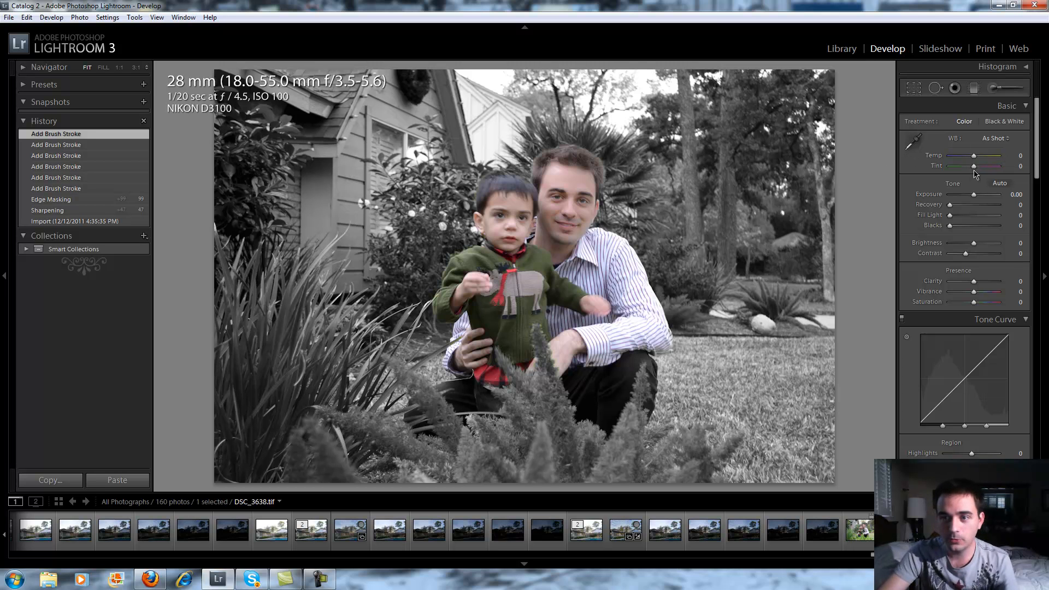
{"action": "left_click_drag", "start_coordinate": [976, 159], "coordinate": [977, 160]}
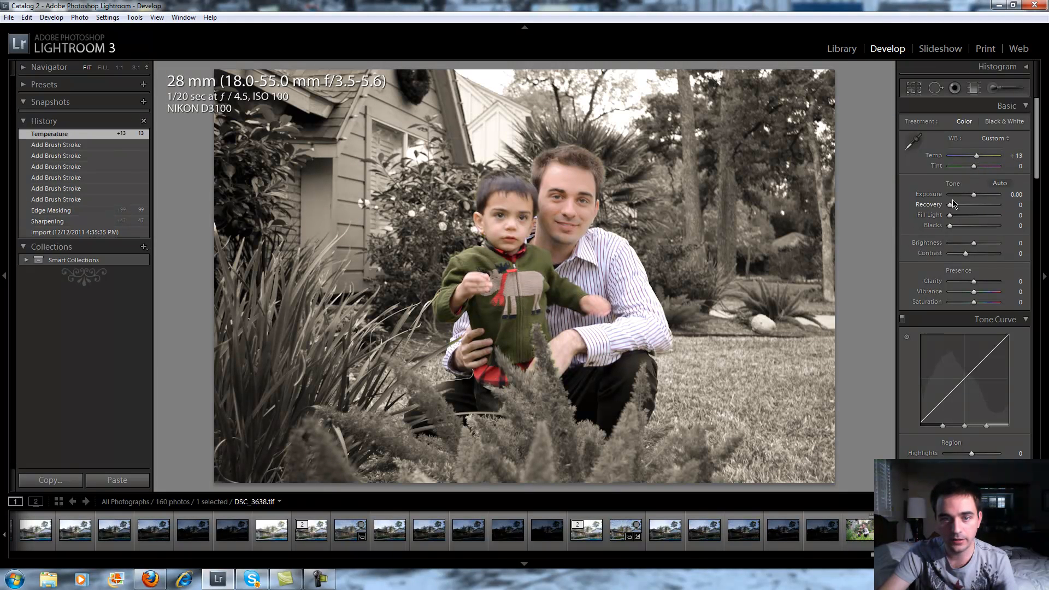
{"action": "left_click_drag", "start_coordinate": [974, 171], "coordinate": [979, 170]}
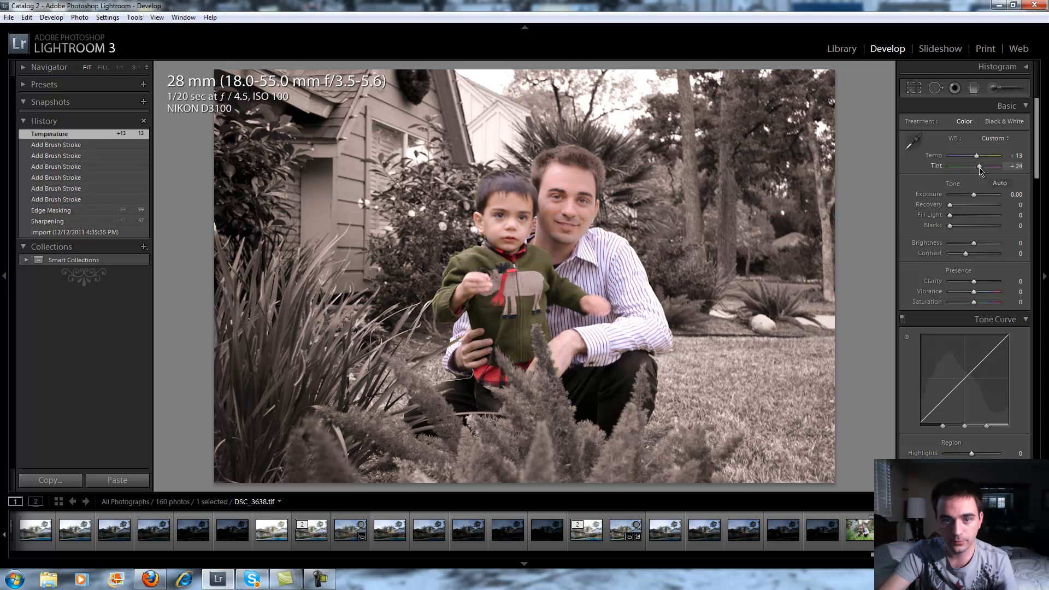
{"action": "left_click_drag", "start_coordinate": [980, 169], "coordinate": [978, 161]}
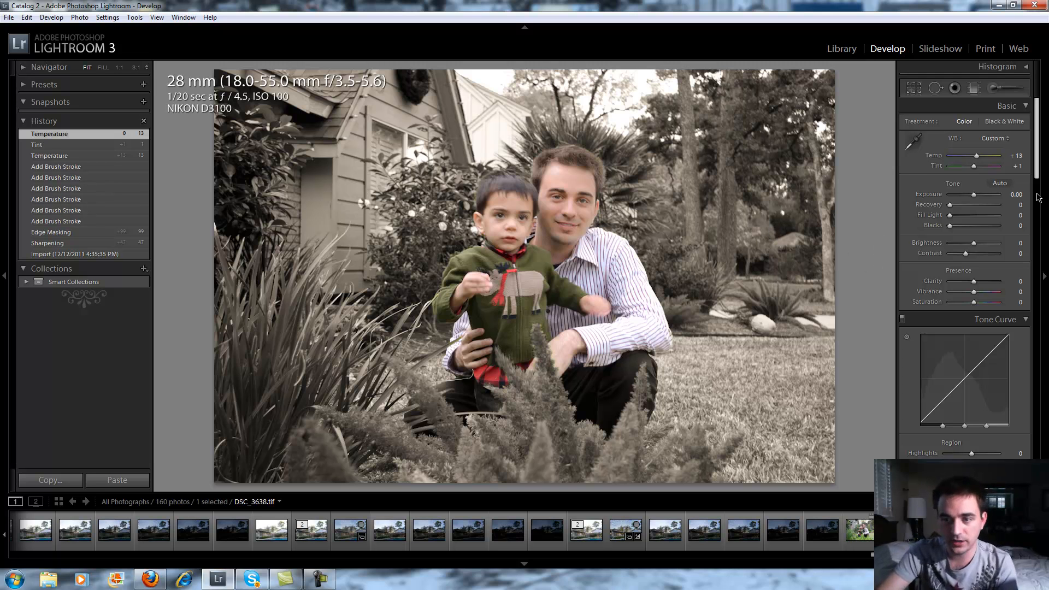
{"action": "scroll", "coordinate": [1005, 214], "scroll_direction": "down", "scroll_amount": 2}
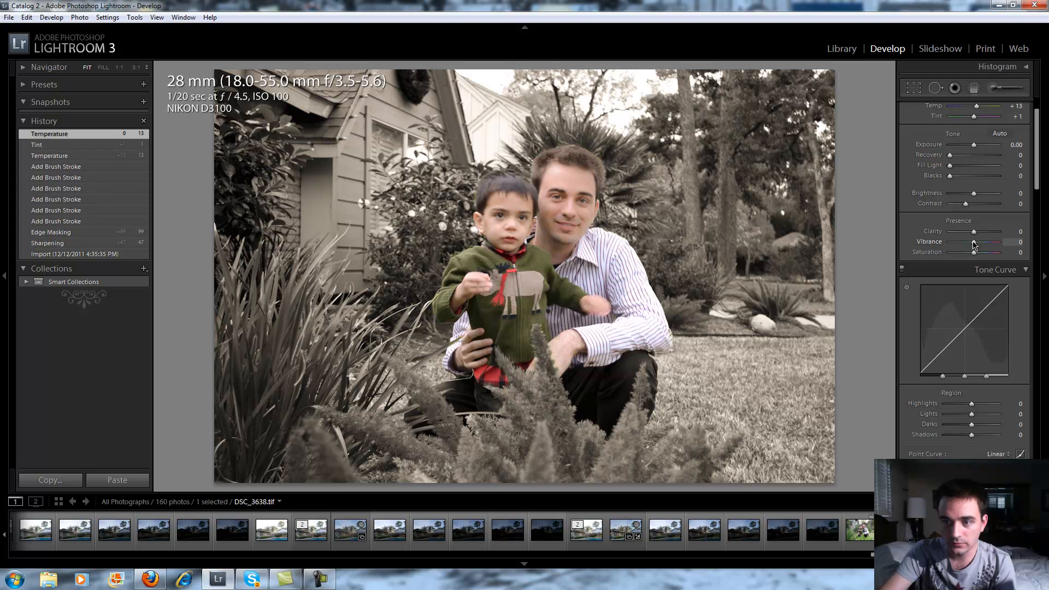
{"action": "left_click_drag", "start_coordinate": [975, 245], "coordinate": [974, 247]}
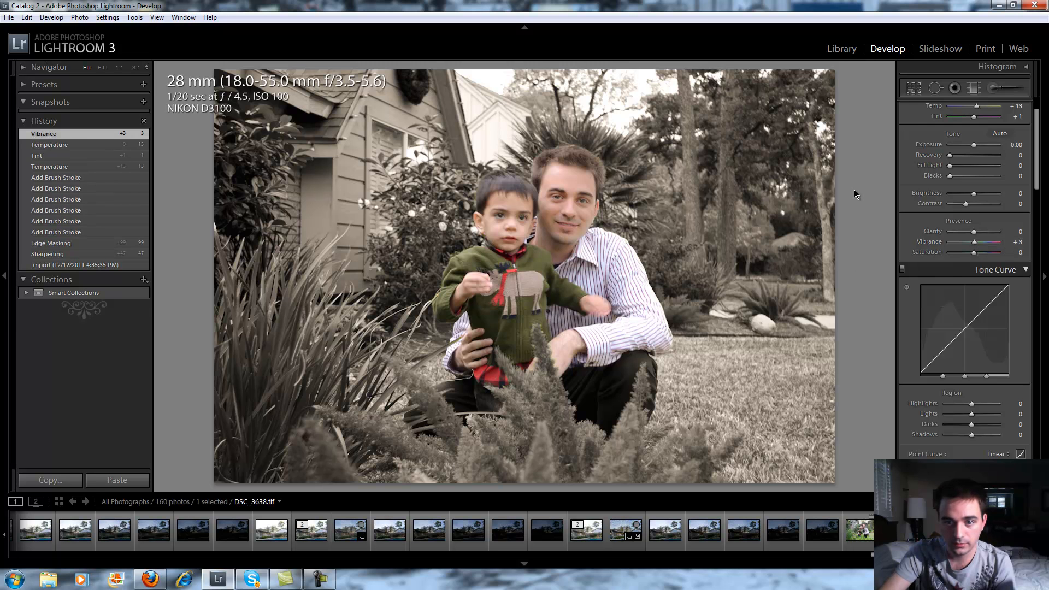
Add a Highlight Priority post-crop vignette with Amount -29, Midpoint 11, Roundness +43 and Feather 48.
{"action": "scroll", "coordinate": [1026, 291], "scroll_direction": "down", "scroll_amount": 10}
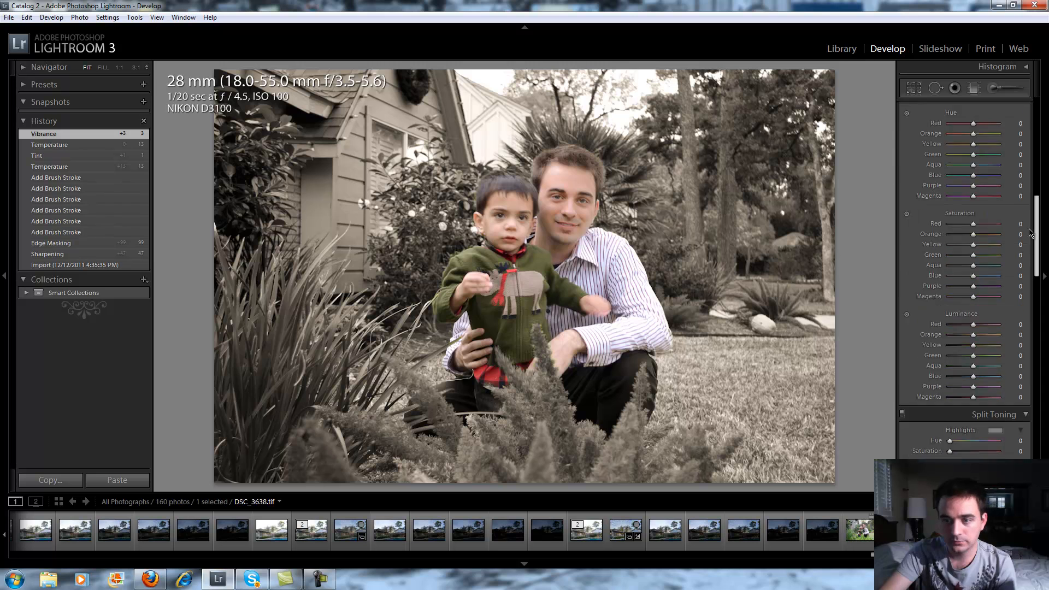
{"action": "scroll", "coordinate": [1026, 292], "scroll_direction": "down", "scroll_amount": 10}
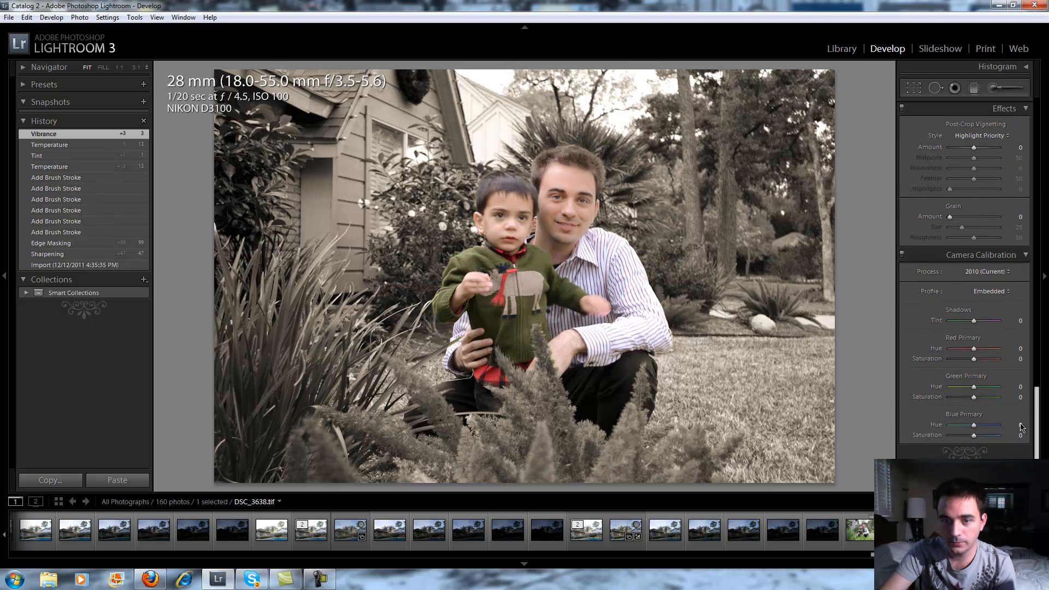
{"action": "scroll", "coordinate": [1027, 416], "scroll_direction": "up", "scroll_amount": 5}
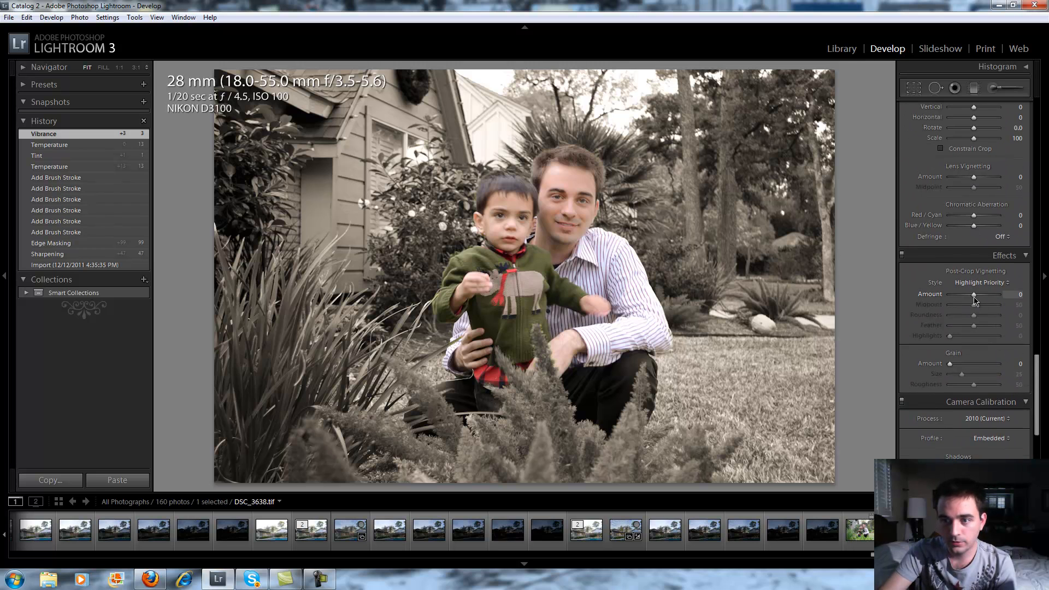
{"action": "left_click_drag", "start_coordinate": [975, 298], "coordinate": [970, 302]}
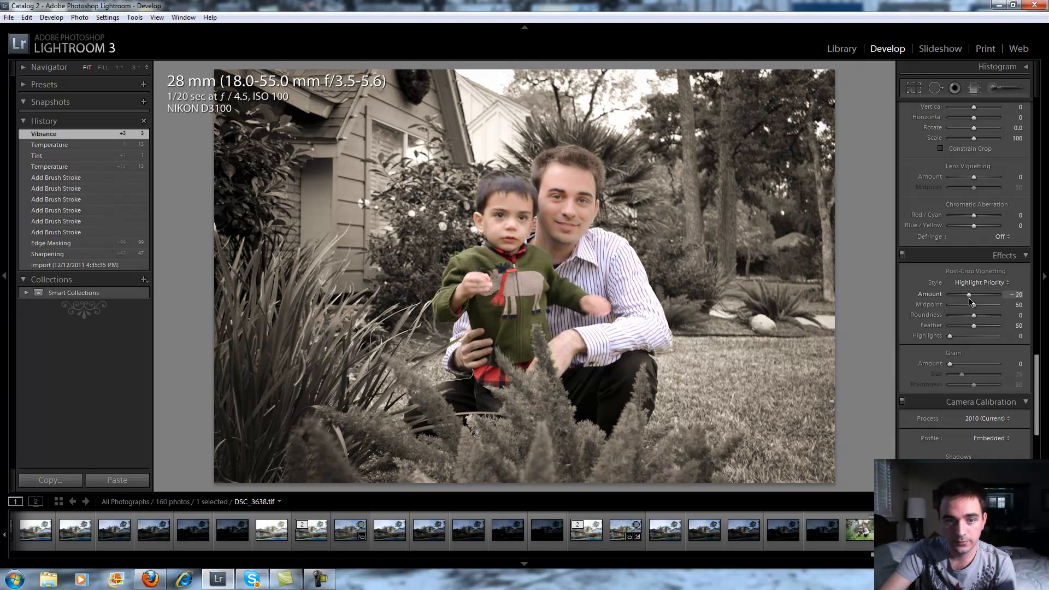
{"action": "left_click_drag", "start_coordinate": [970, 302], "coordinate": [909, 339]}
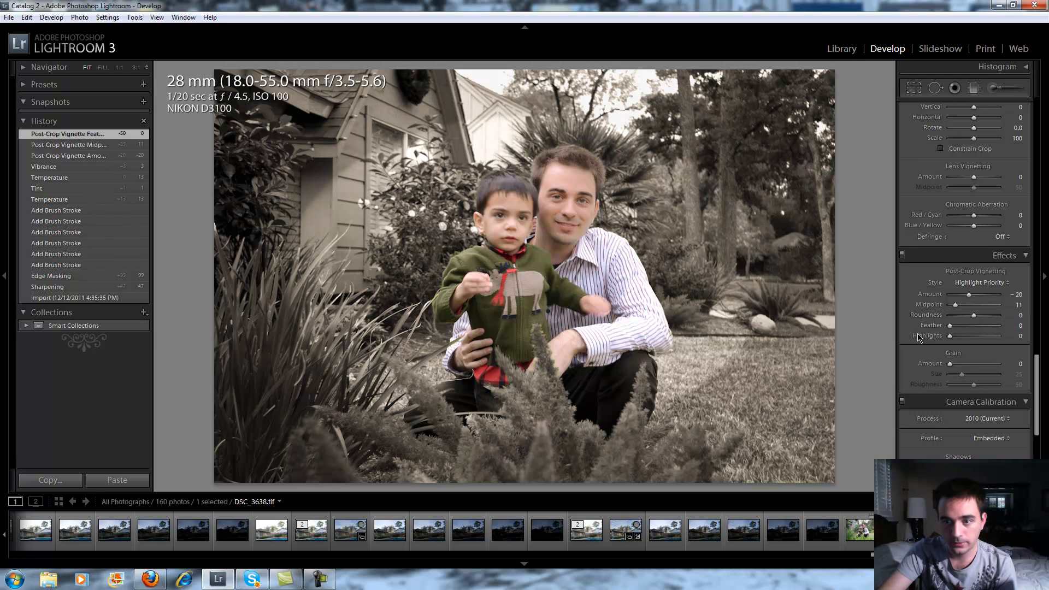
{"action": "left_click_drag", "start_coordinate": [974, 315], "coordinate": [985, 318]}
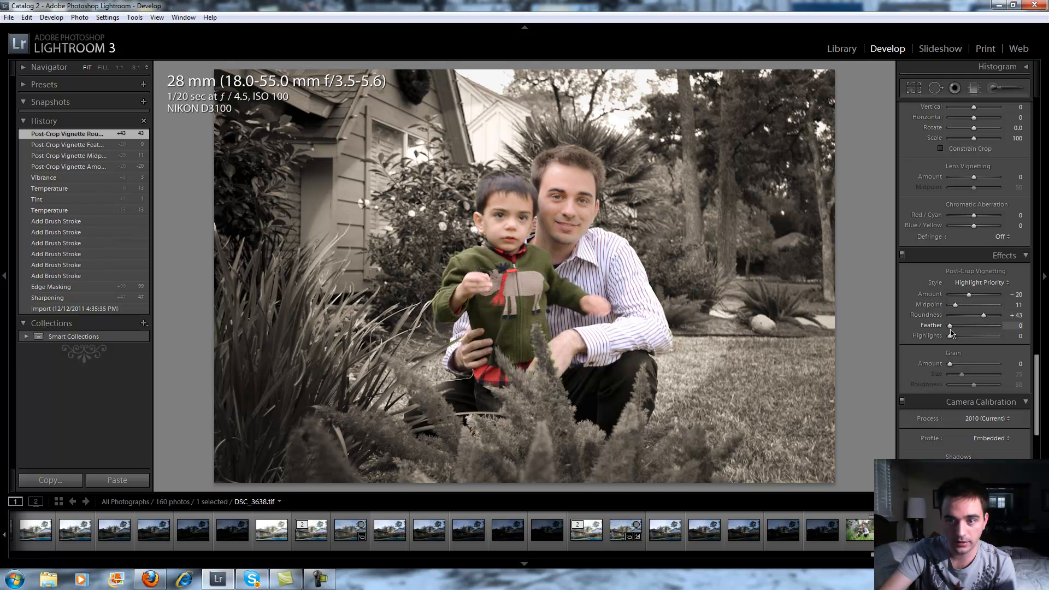
{"action": "left_click_drag", "start_coordinate": [950, 327], "coordinate": [969, 299]}
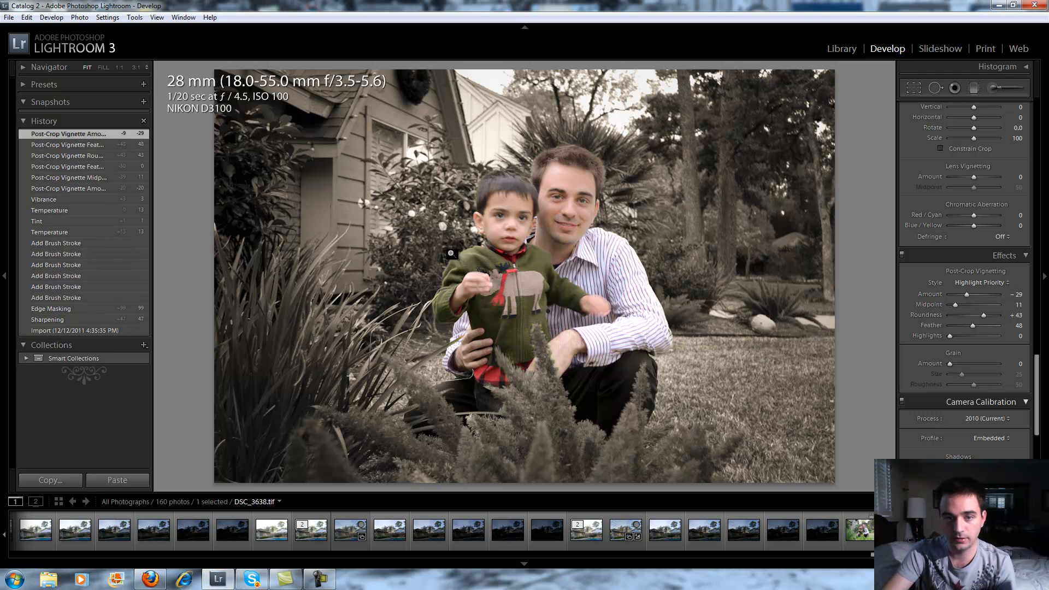
Set the Blacks to 8 in the basic tone adjustments, checking the shadow clipping while adjusting.
{"action": "left_click_drag", "start_coordinate": [1038, 393], "coordinate": [1042, 125]}
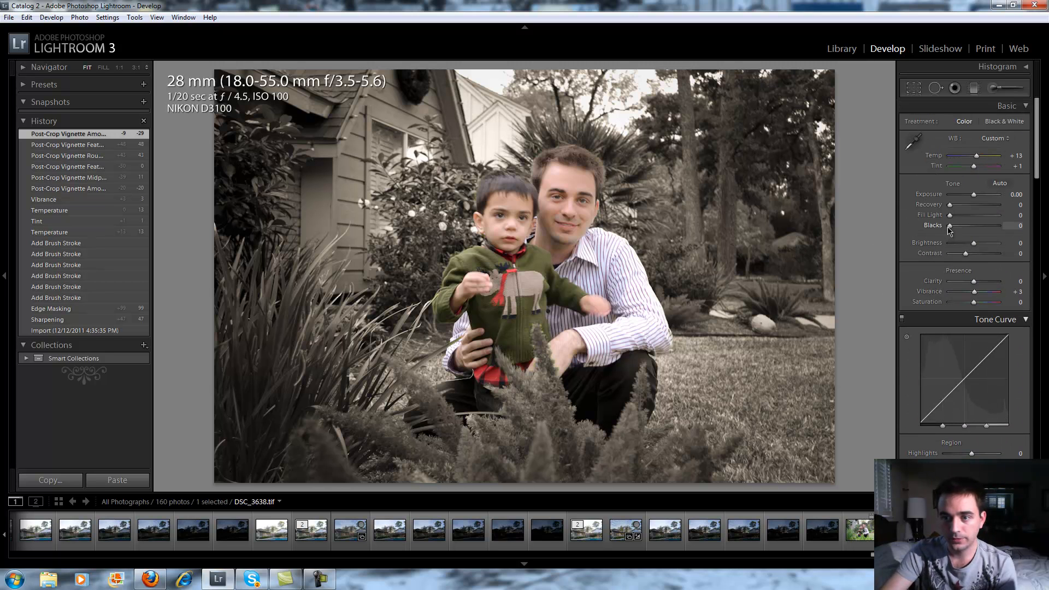
{"action": "left_click_drag", "start_coordinate": [949, 228], "coordinate": [953, 229], "text": "alt"}
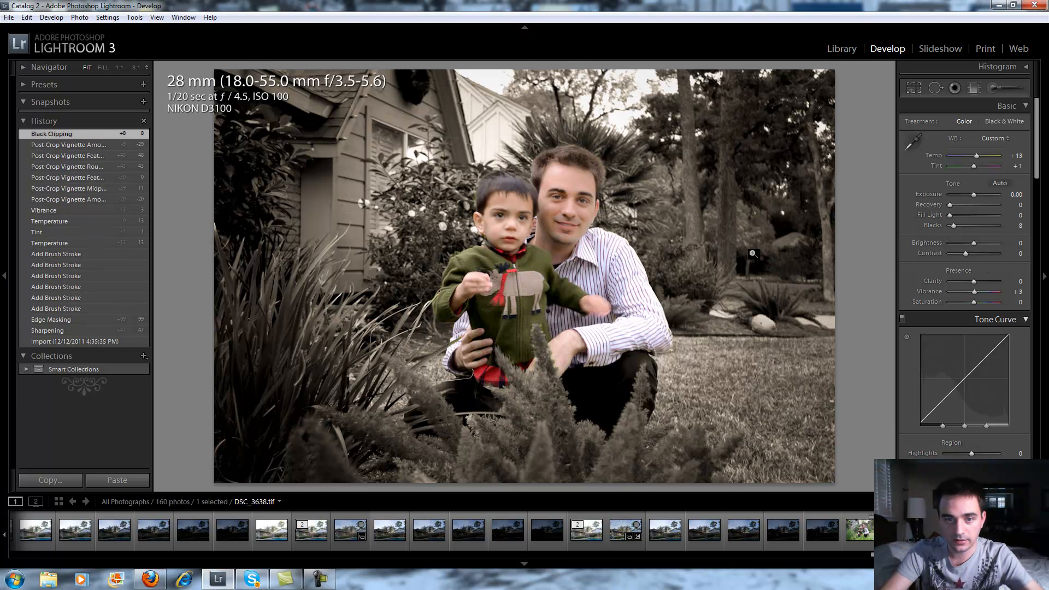